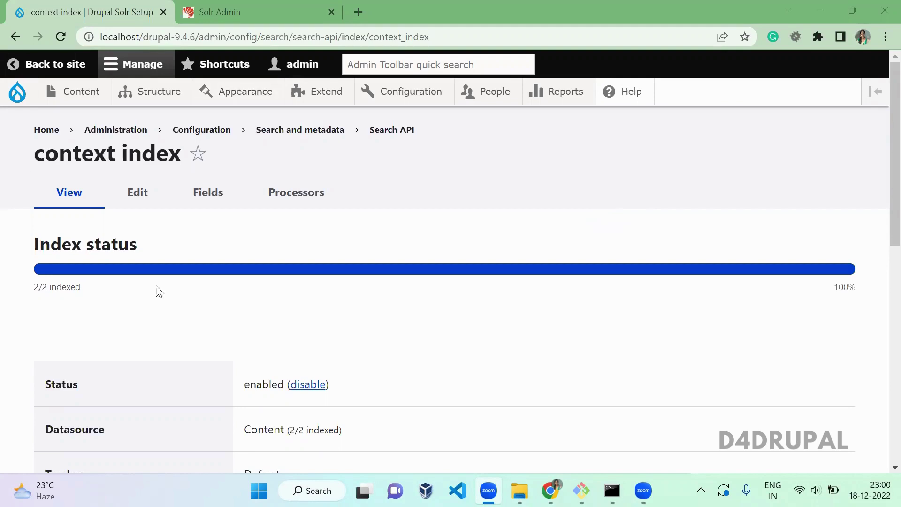
Return to the Search API listing and reopen the context index overview
click(386, 131)
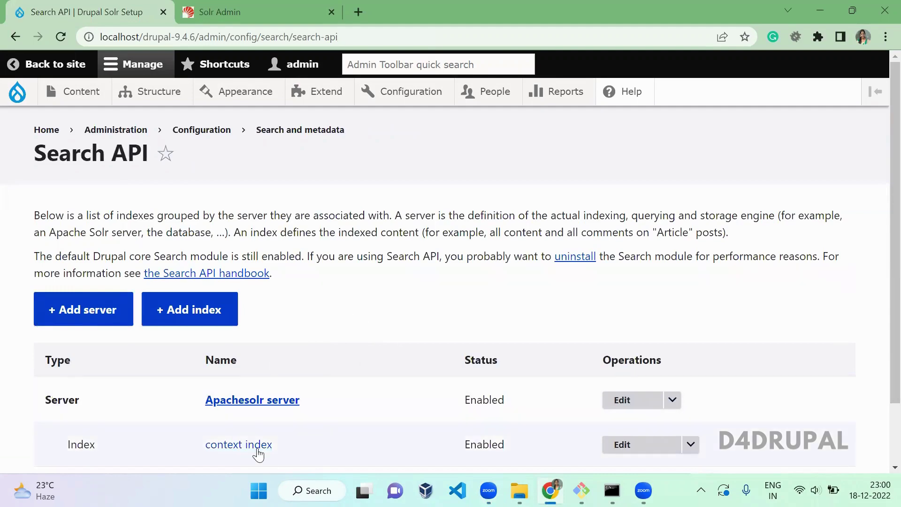
click(238, 445)
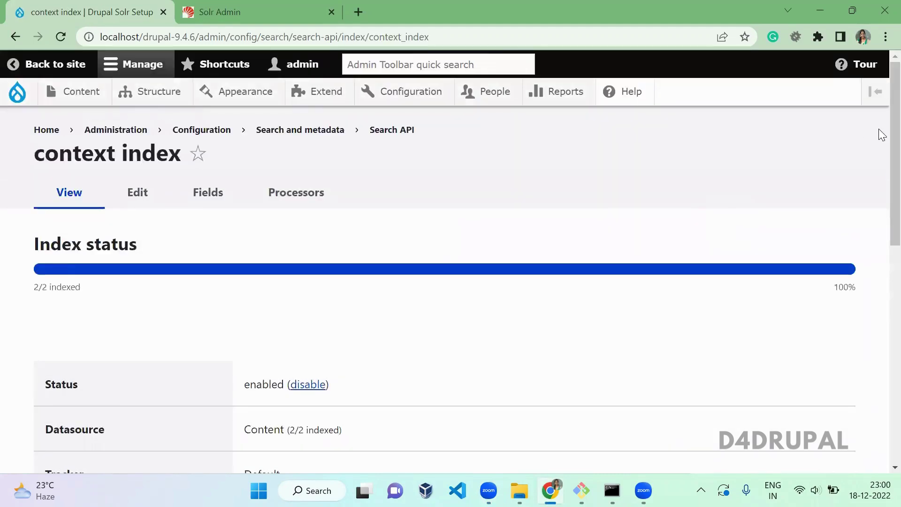
mouse_move(894, 131)
mouse_down()
mouse_move(894, 302)
mouse_move(894, 120)
mouse_up()
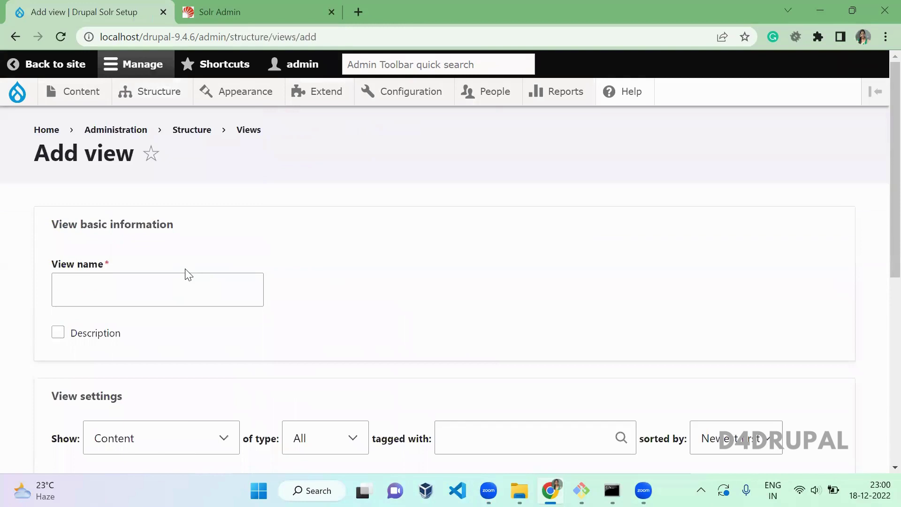
Create the view 'solr view' showing Index context index with a page display, and save it
click(181, 290)
text(solr)
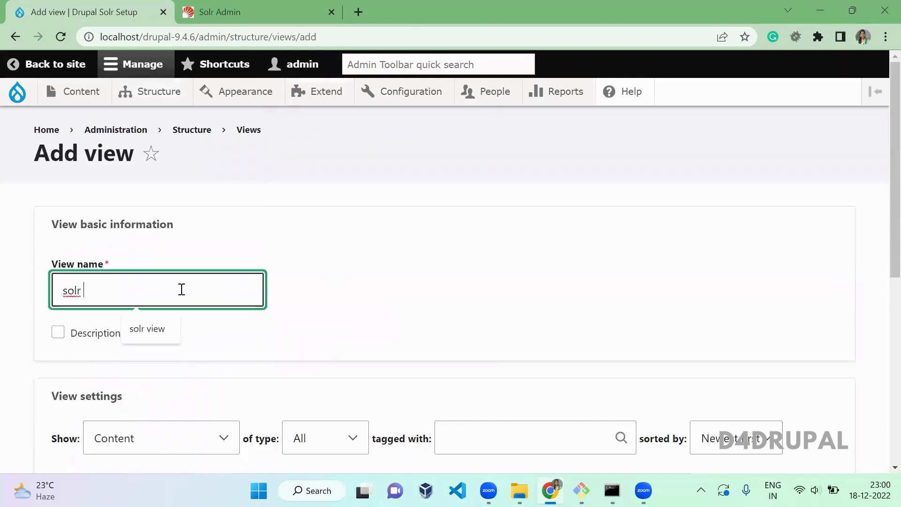
text(w)
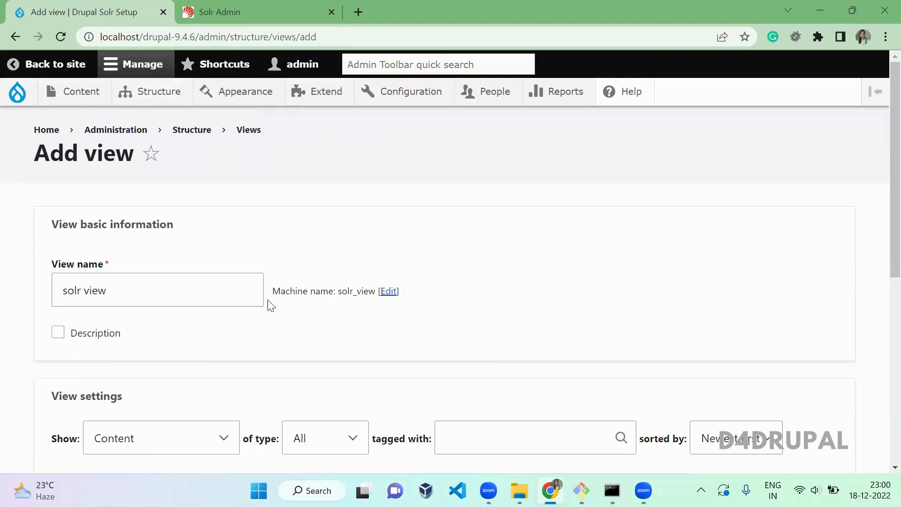
click(388, 309)
scroll(389, 310, down, 3)
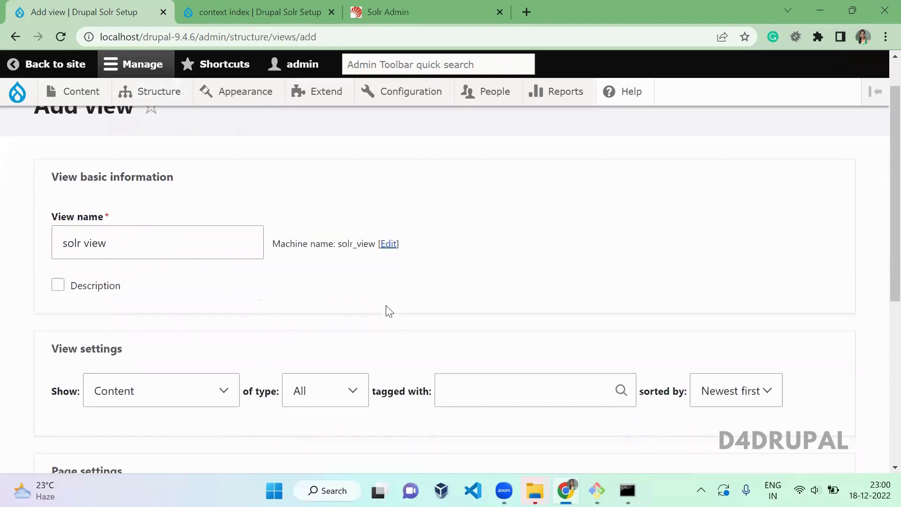
click(141, 241)
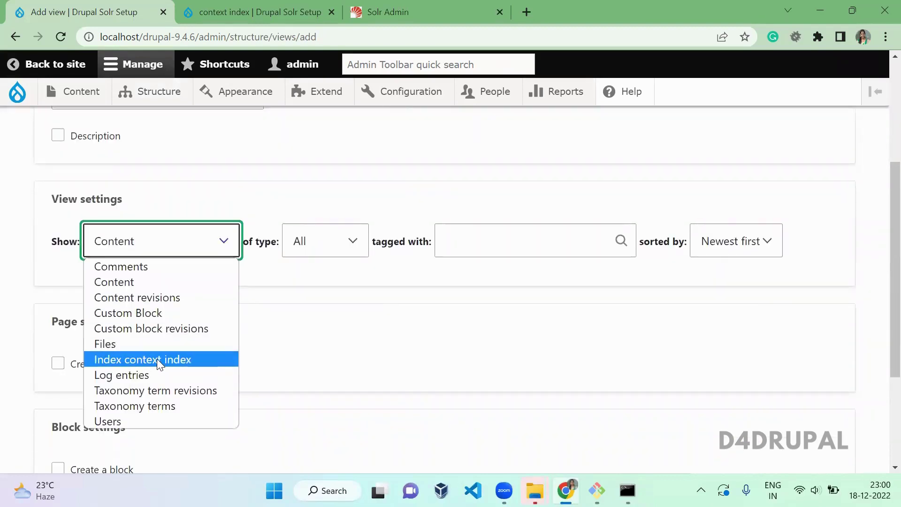
click(157, 359)
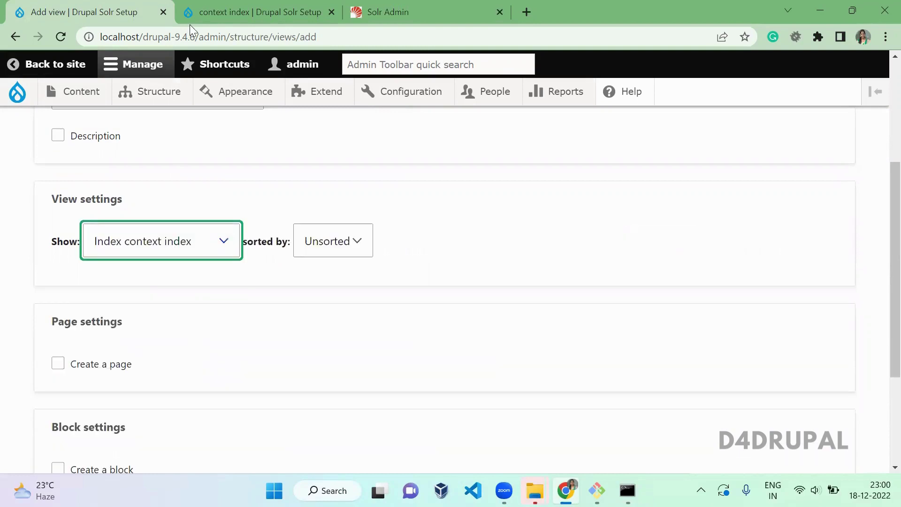
click(233, 12)
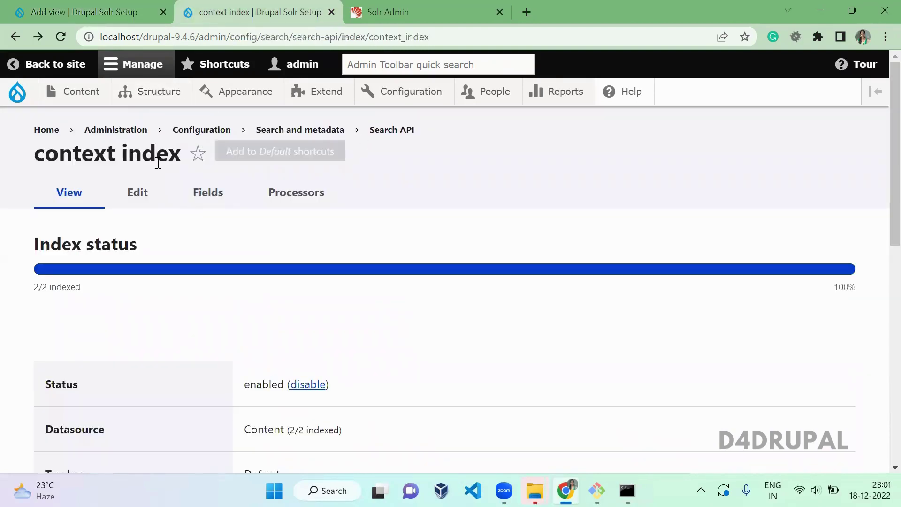
double_click(81, 151)
click(85, 12)
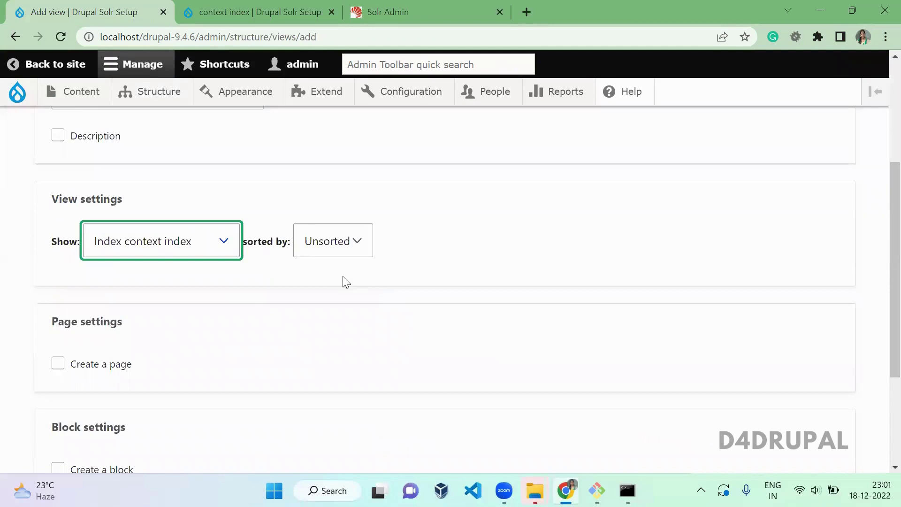
click(322, 360)
scroll(322, 359, down, 5)
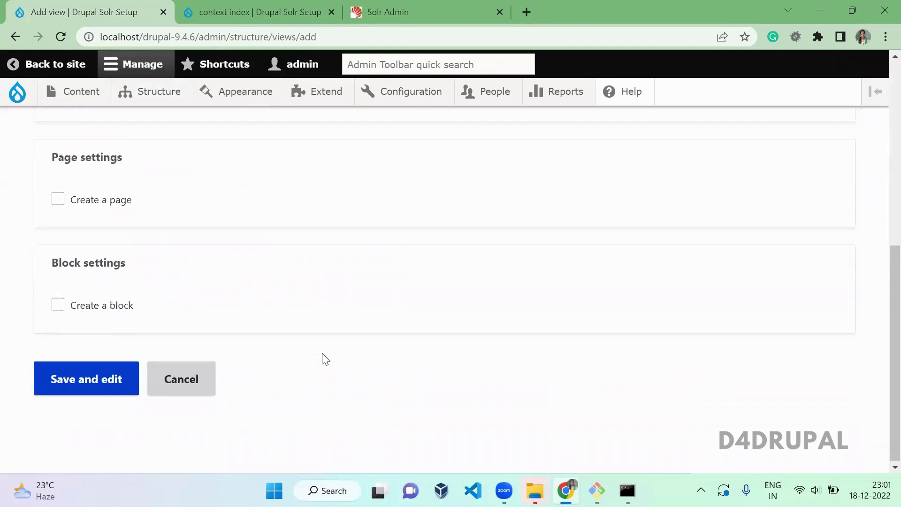
click(58, 199)
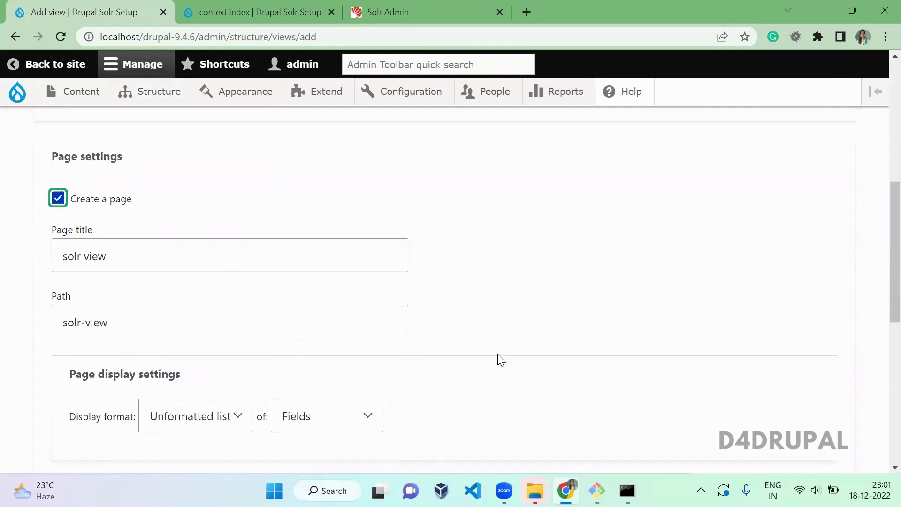
scroll(516, 358, down, 2)
scroll(516, 358, down, 5)
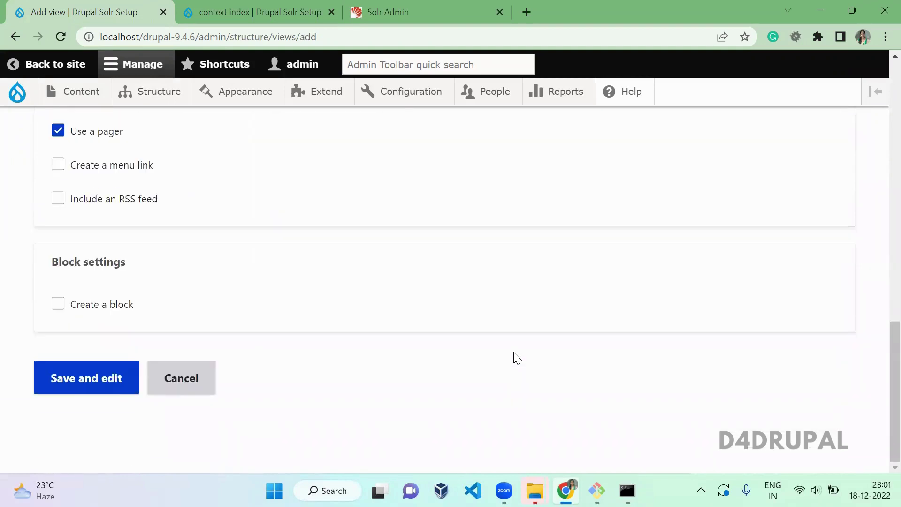
click(81, 380)
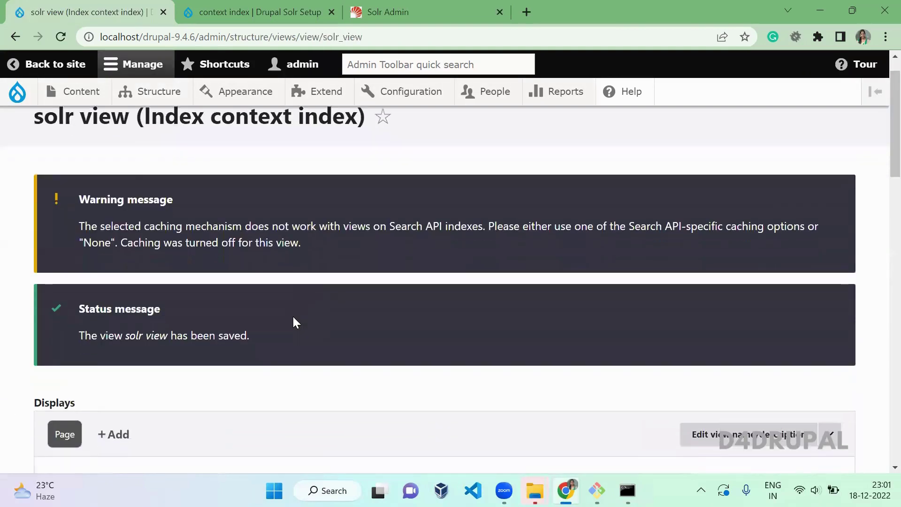
scroll(294, 322, down, 5)
scroll(295, 322, down, 2)
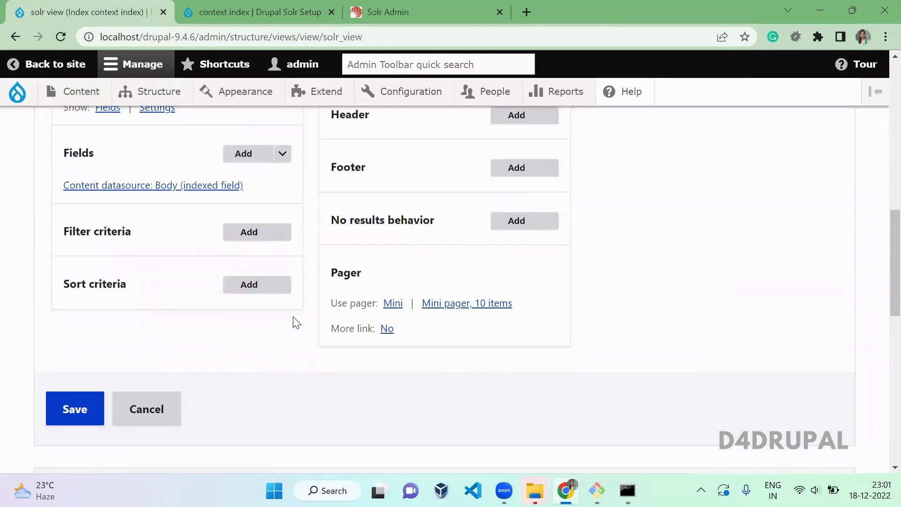
Add the Title (indexed field) field to the solr view
click(243, 154)
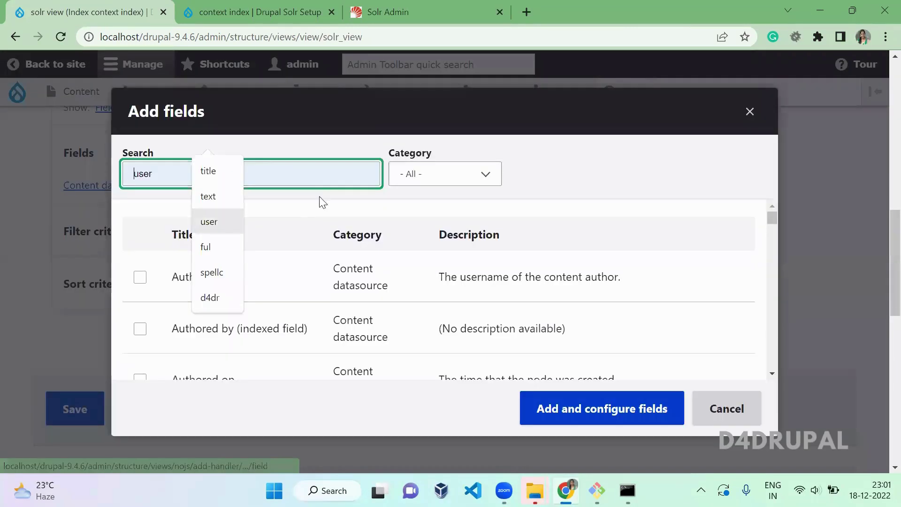
text(titlw)
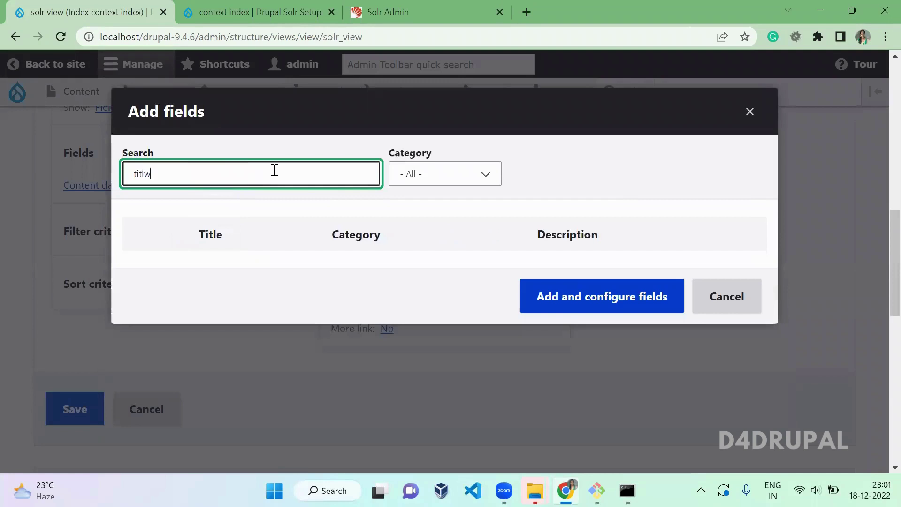
key(BackSpace)
text(e)
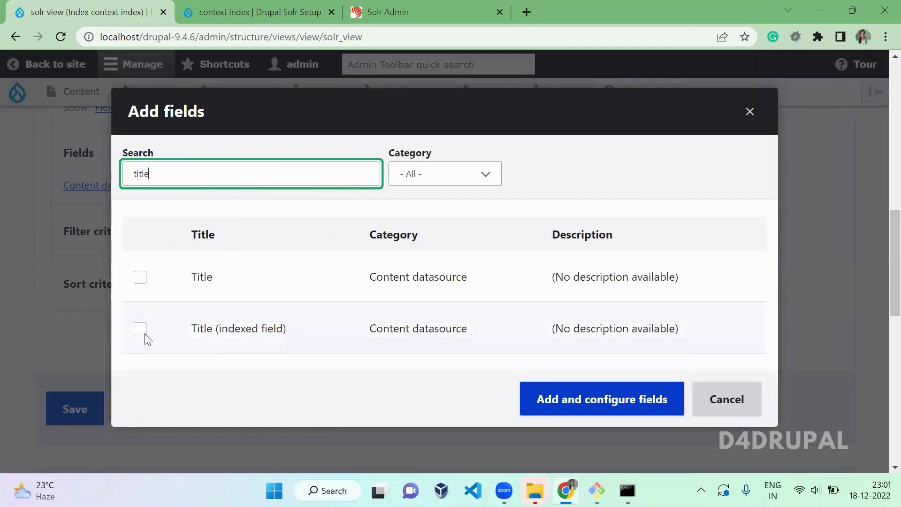
click(140, 329)
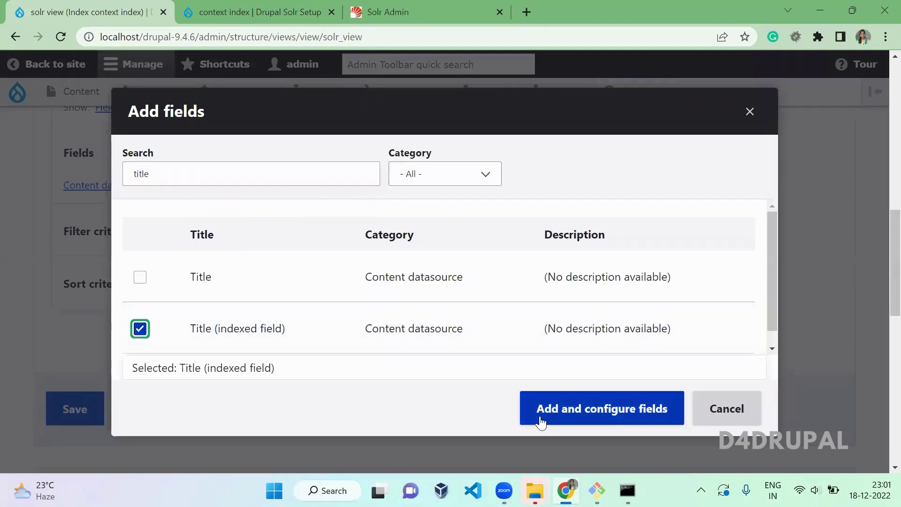
click(601, 408)
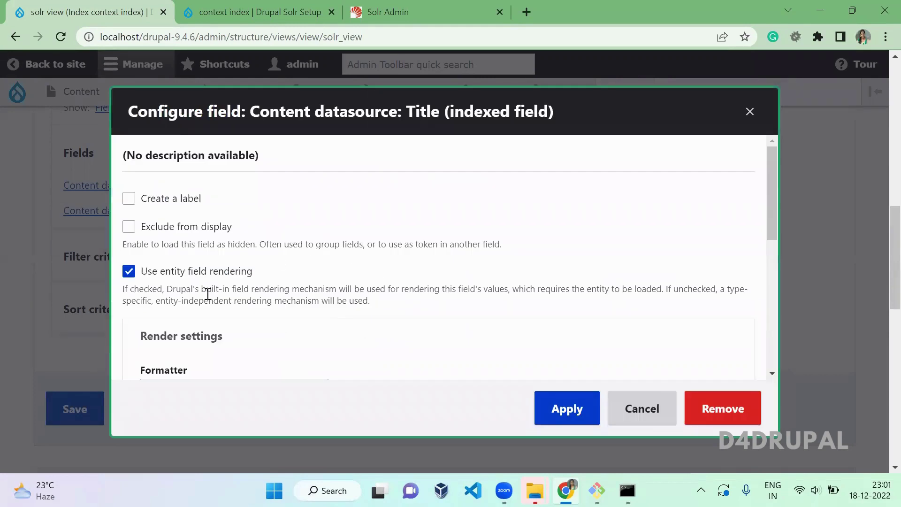
click(568, 408)
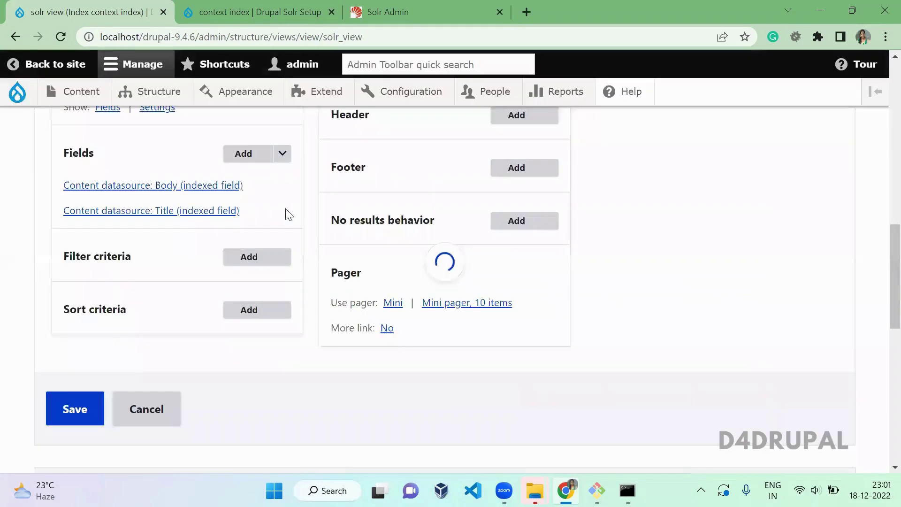
Add the Content type (indexed field) field to the view
click(243, 154)
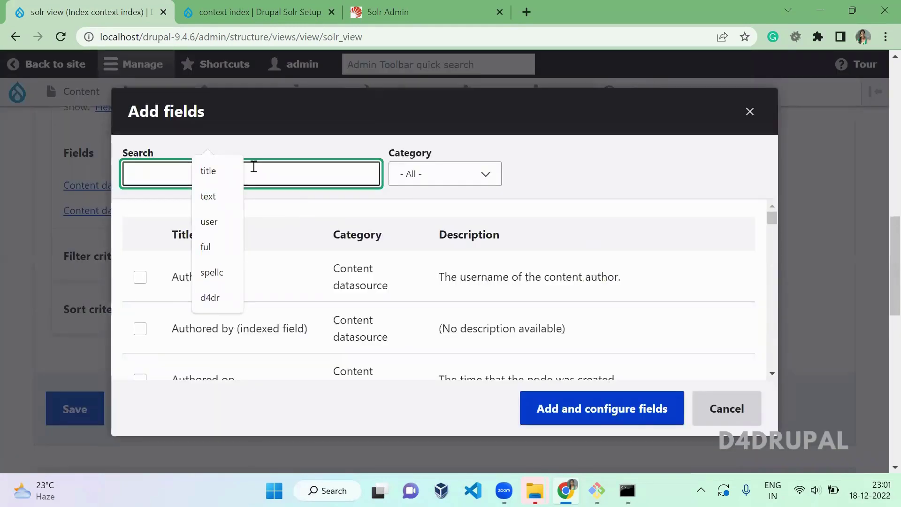
click(263, 169)
text(type)
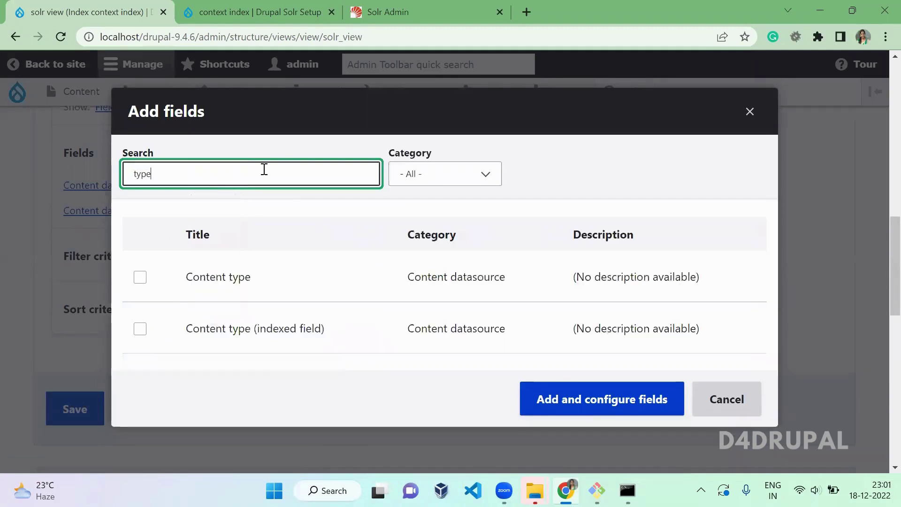
click(140, 330)
click(538, 404)
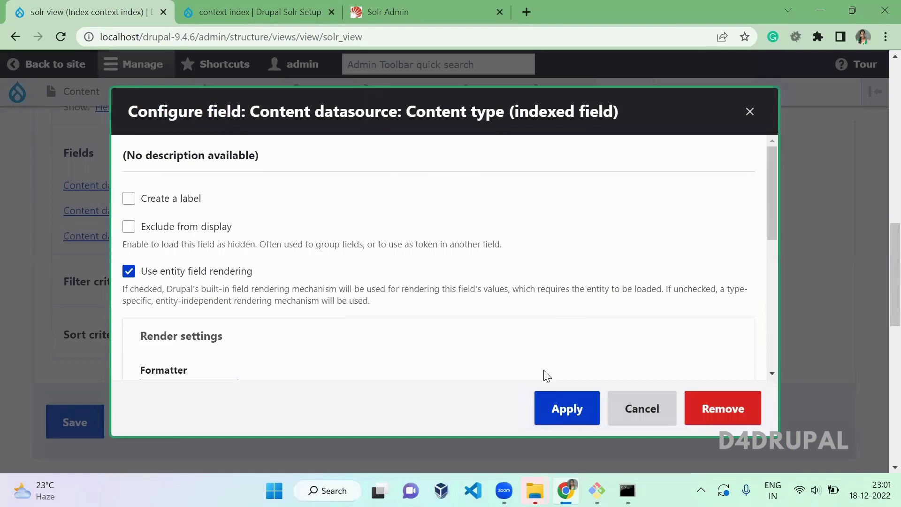
click(568, 409)
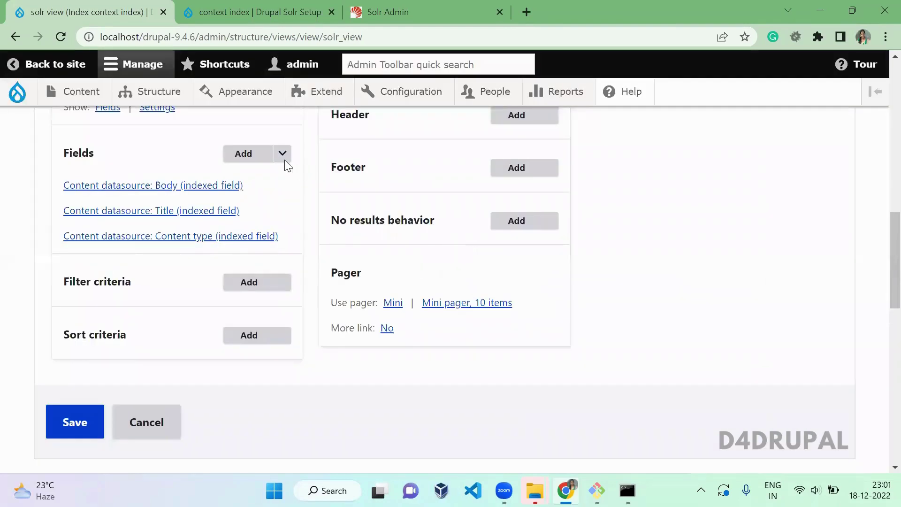
click(282, 153)
Reorder the fields to Content type, Title, Body, then save the solr view
click(257, 173)
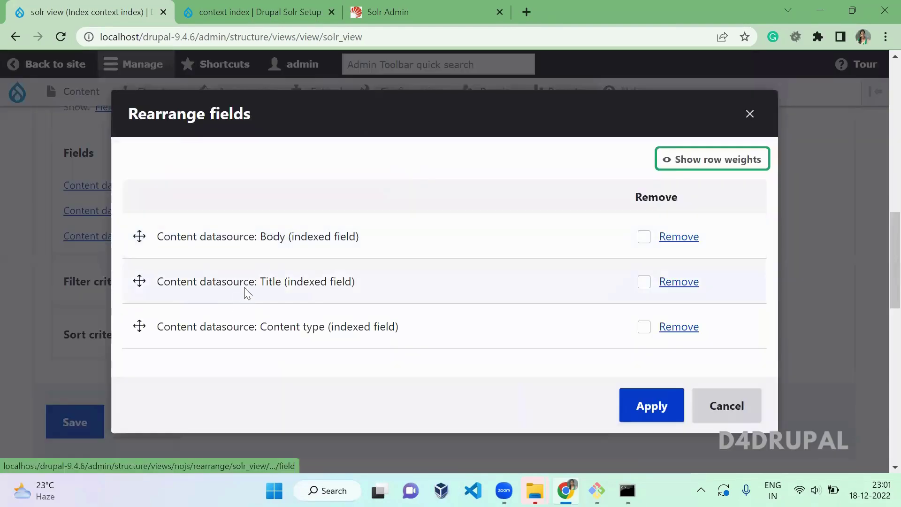
drag(140, 237, 140, 326)
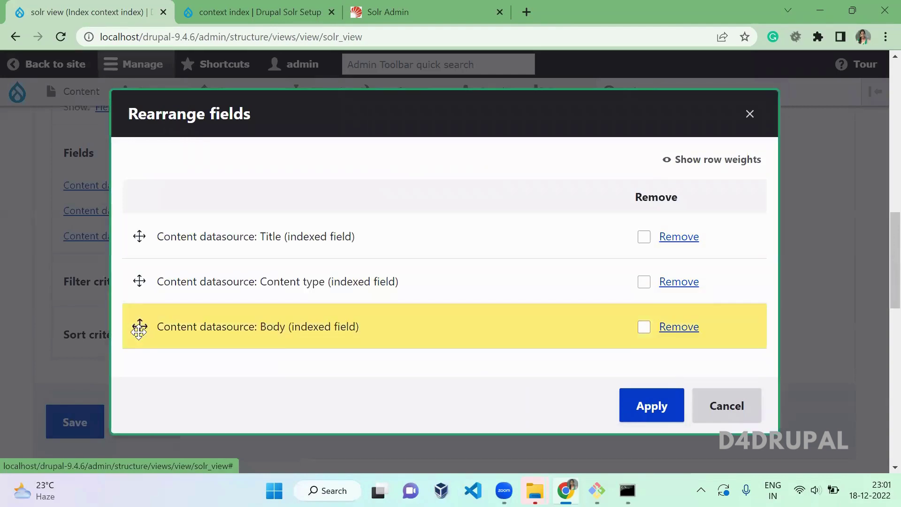
drag(138, 282, 138, 232)
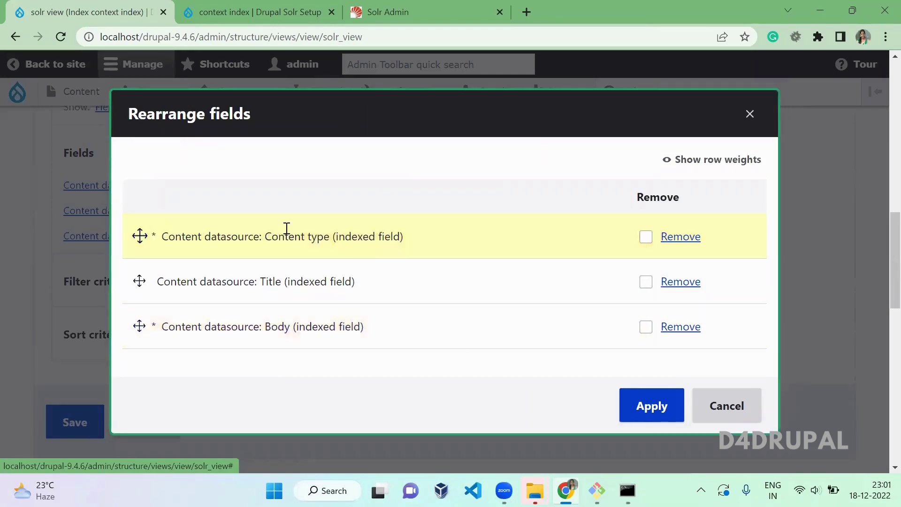
click(651, 406)
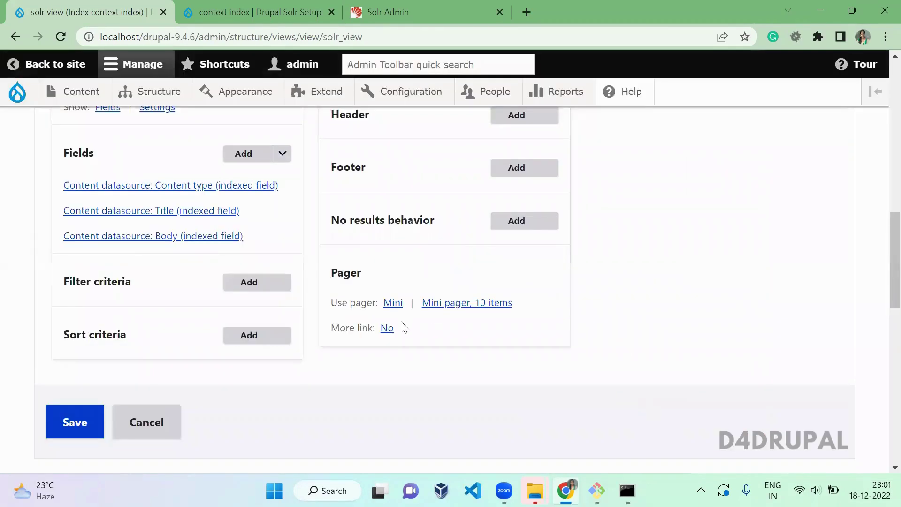
scroll(880, 252, down, 2)
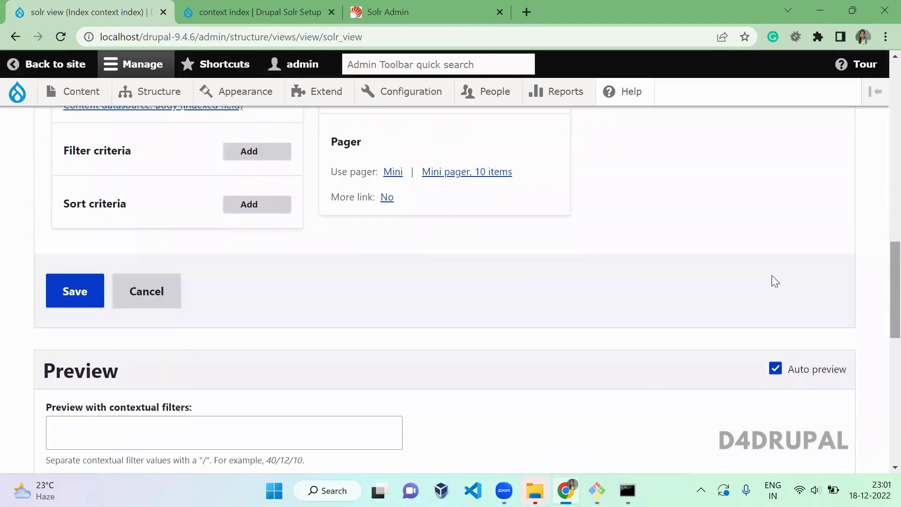
click(64, 288)
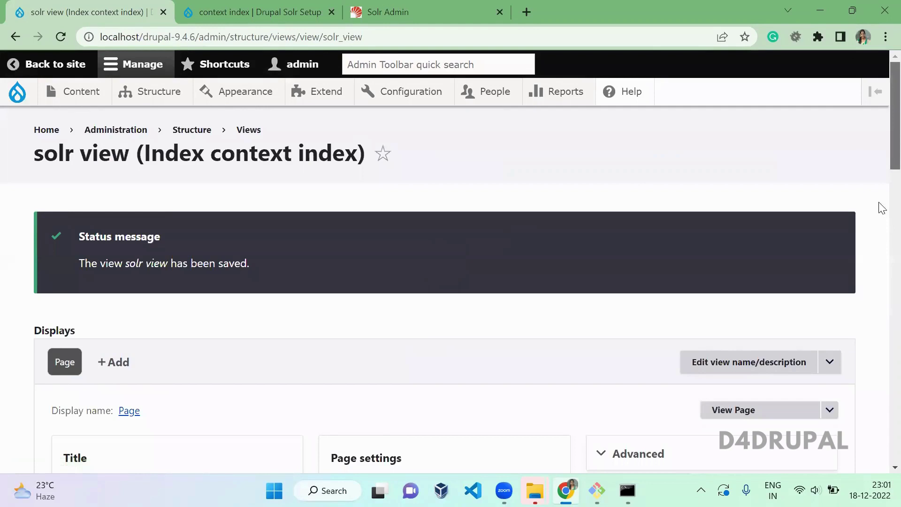
drag(895, 113, 882, 422)
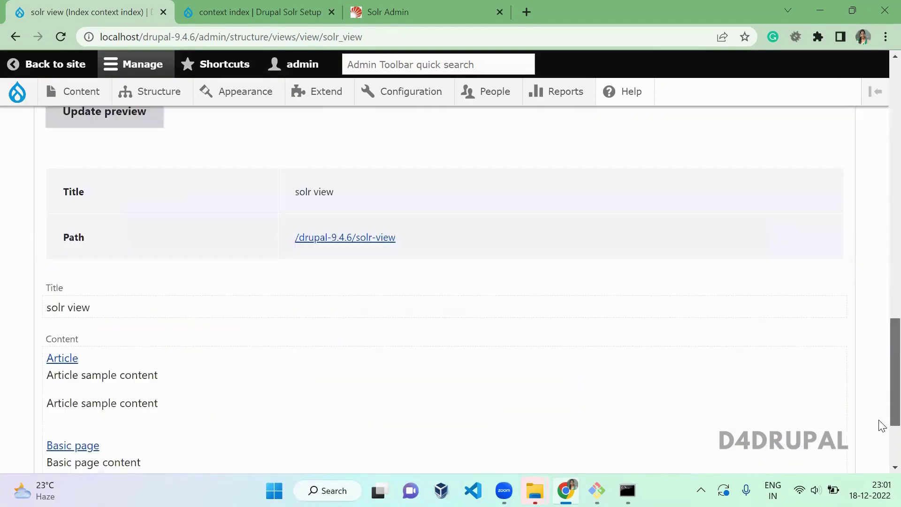
Check the /solr-view page's Article and Basic page results in a new tab, then return to the editor
click(345, 230)
click(199, 11)
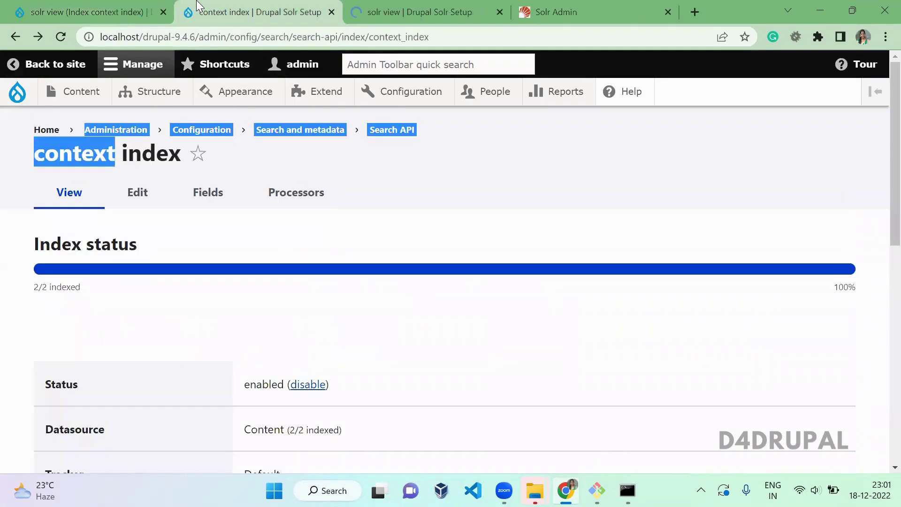
key(ctrl+Tab)
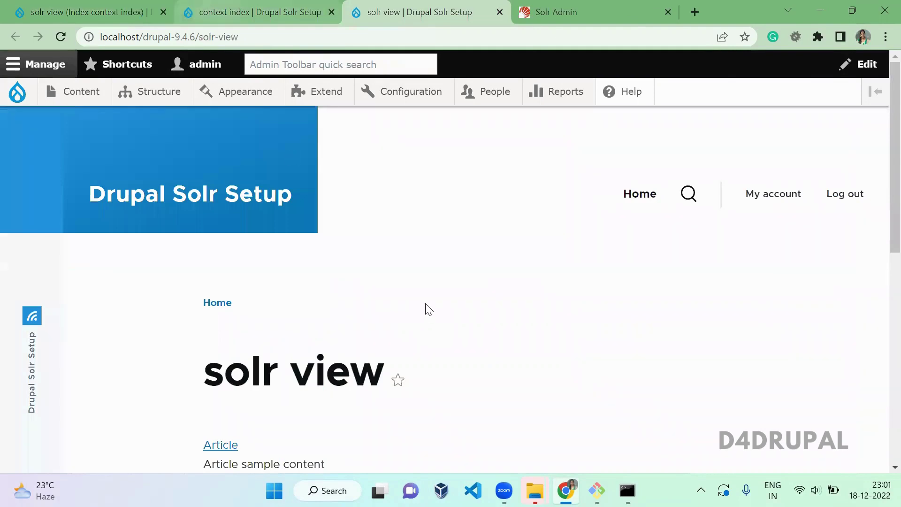
scroll(426, 310, down, 2)
scroll(425, 310, down, 3)
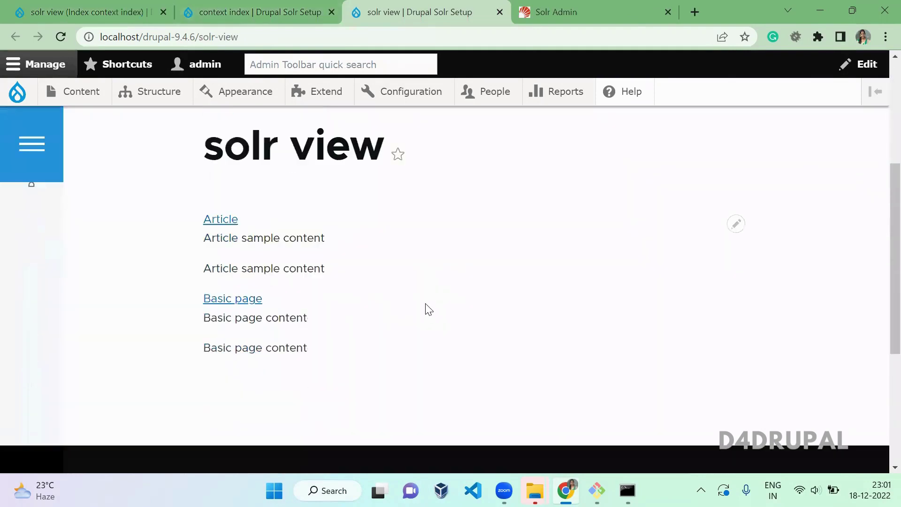
click(44, 11)
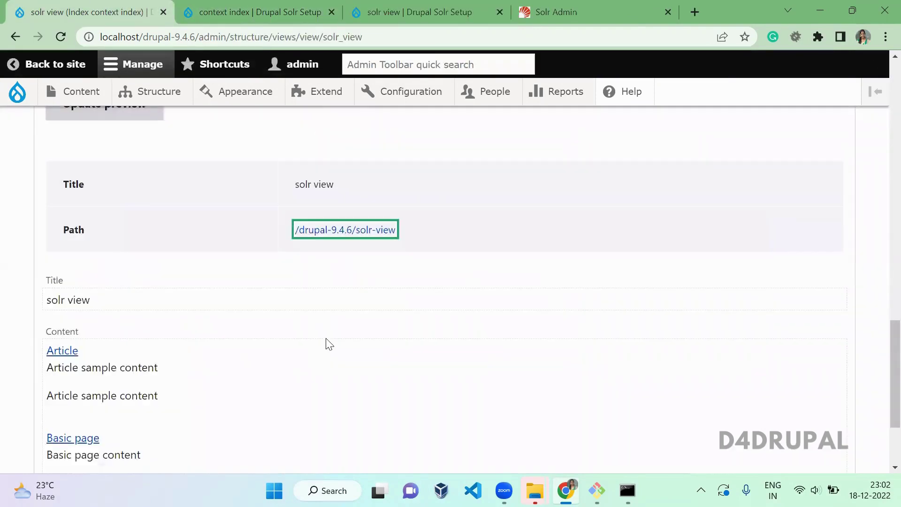
mouse_move(894, 332)
mouse_down()
mouse_move(895, 214)
mouse_move(881, 226)
mouse_up()
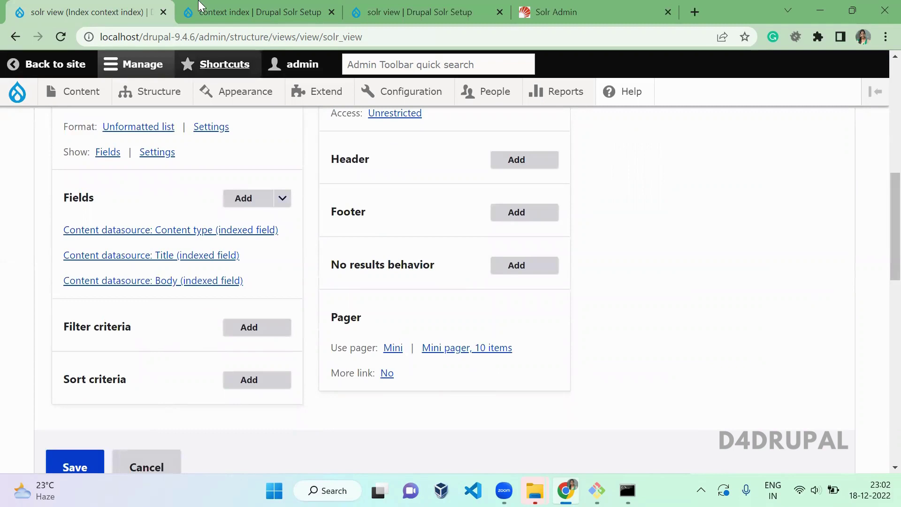
Go to the context index Fields page and bring up its Add fields dialog
click(261, 12)
click(208, 197)
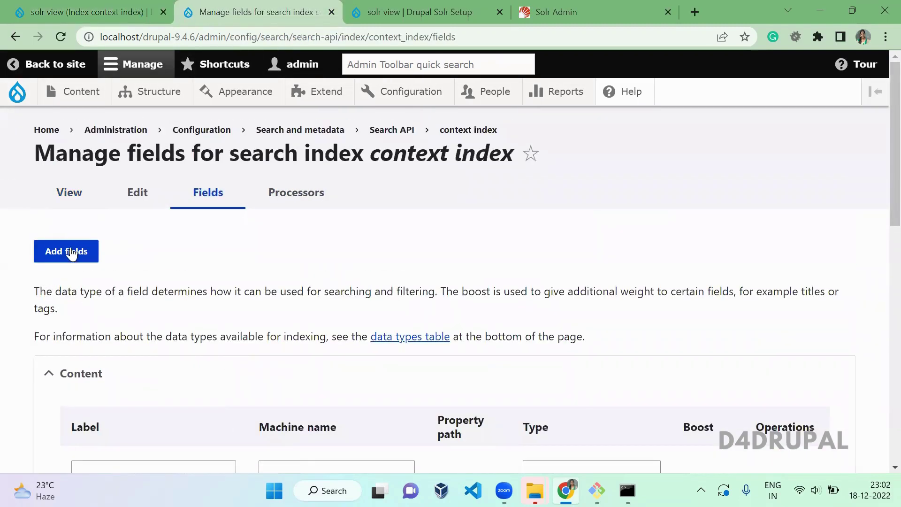
click(66, 252)
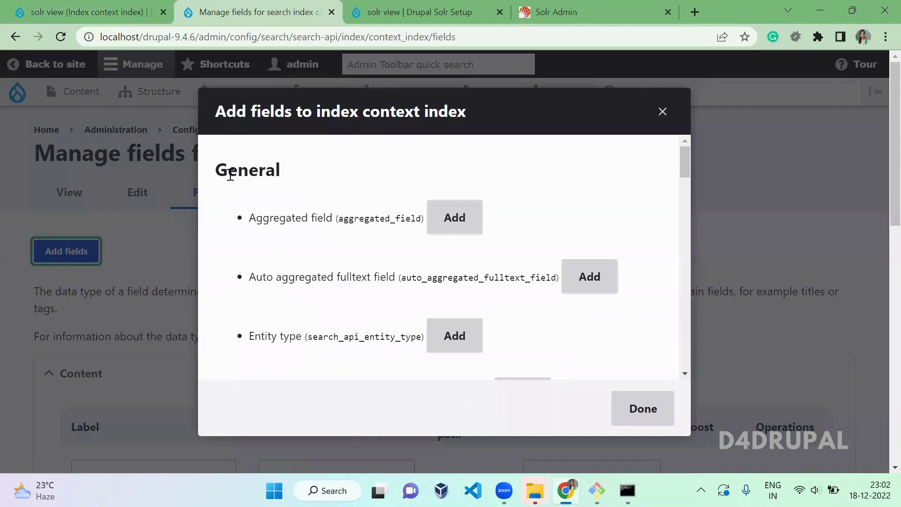
double_click(245, 175)
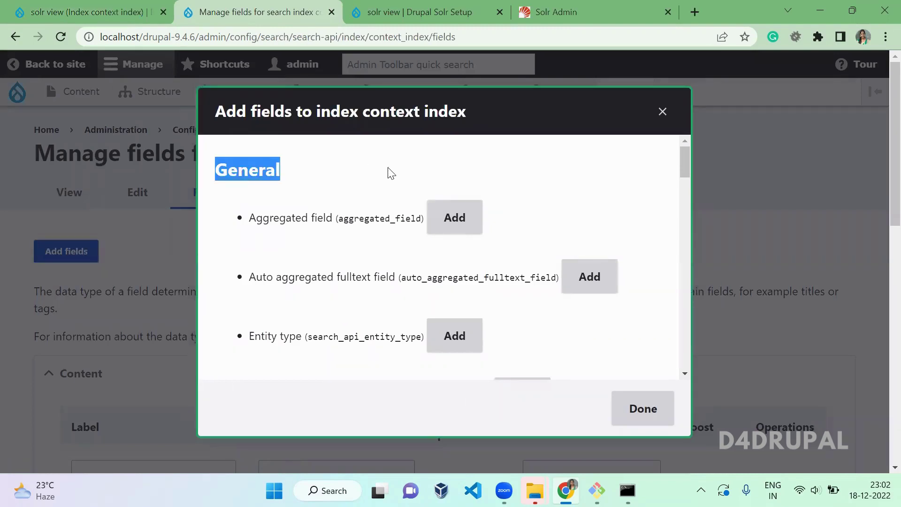
click(453, 173)
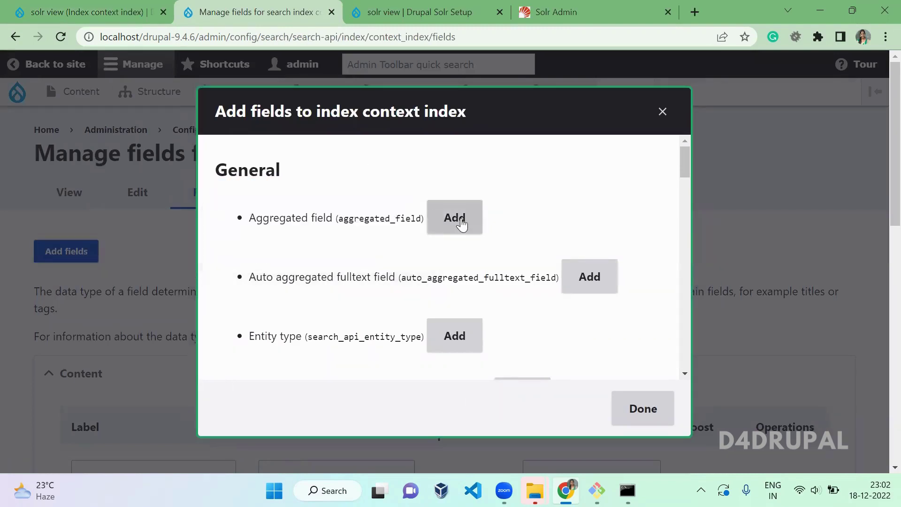
Add an Aggregated field combining Content » Body and Content » Title
click(454, 217)
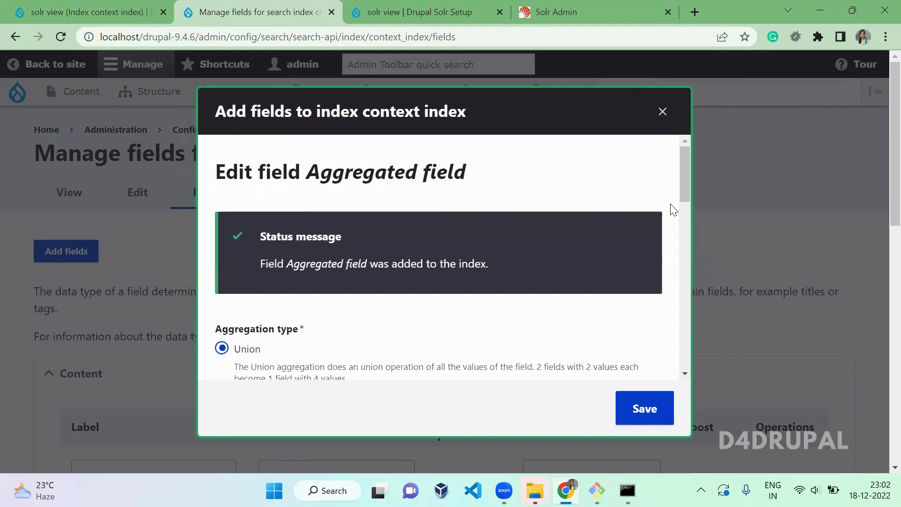
drag(687, 169, 690, 315)
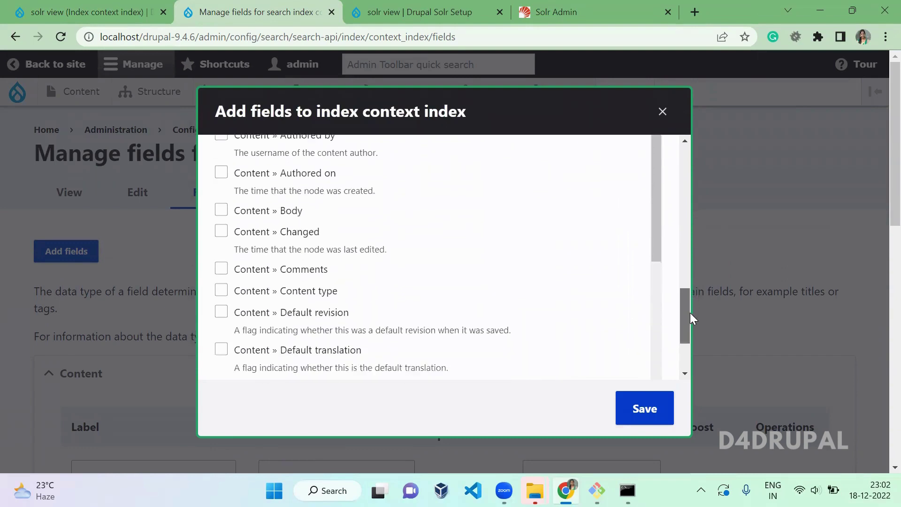
click(221, 203)
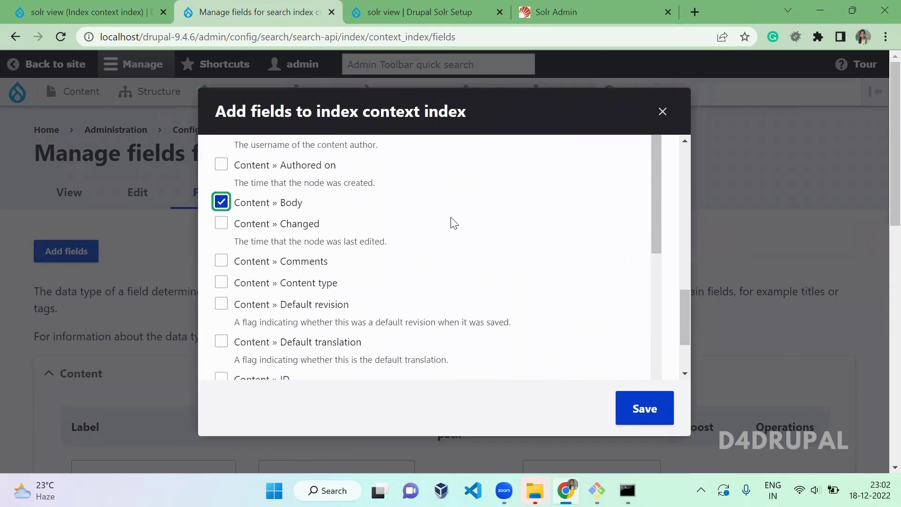
mouse_move(656, 196)
mouse_down()
mouse_move(646, 276)
mouse_move(654, 369)
mouse_up()
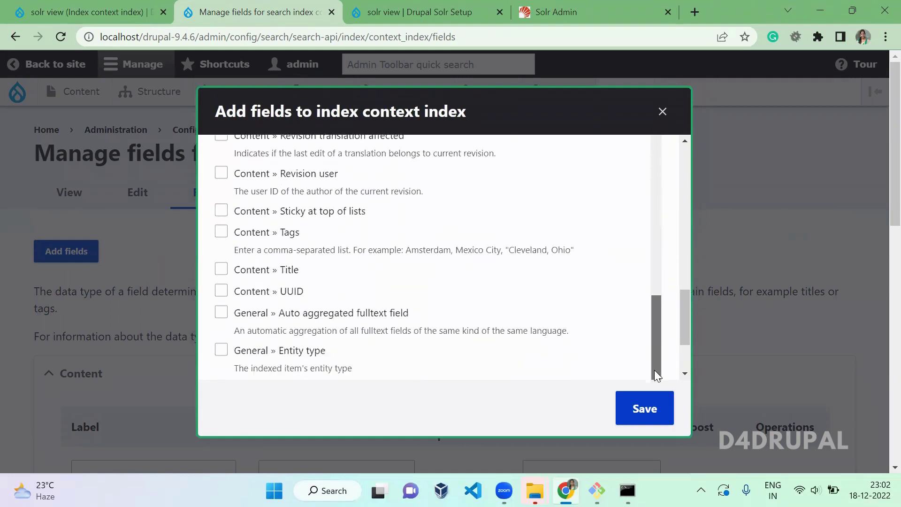
click(220, 263)
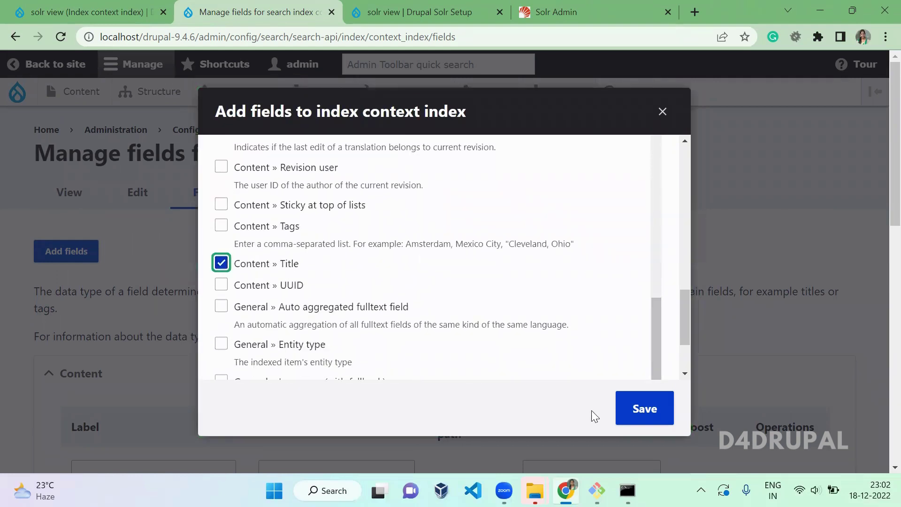
click(660, 422)
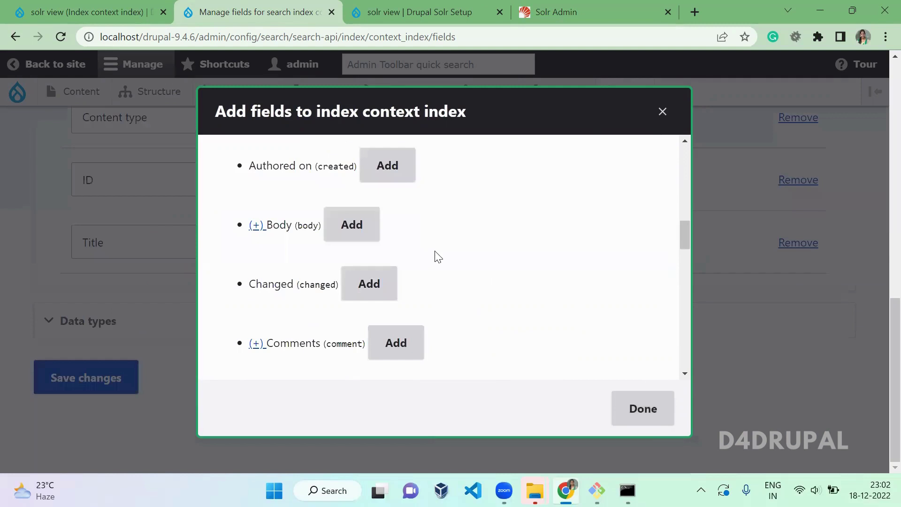
click(643, 407)
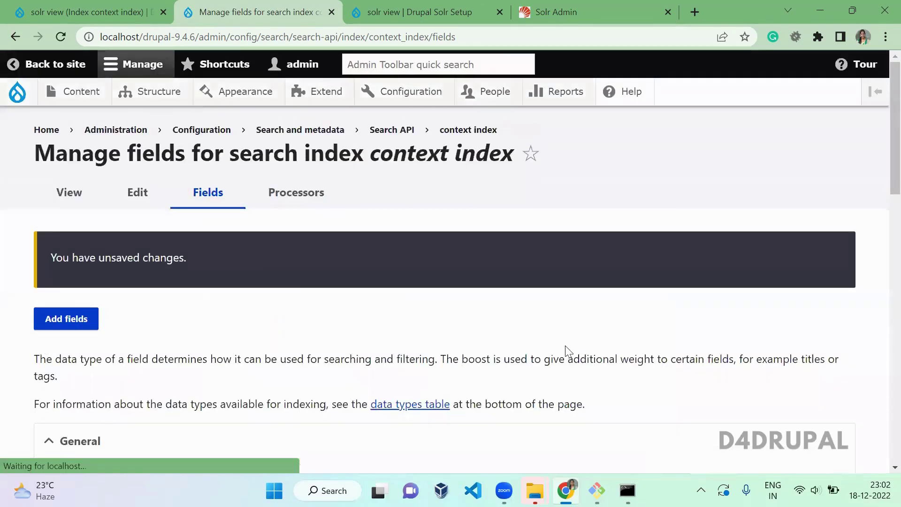
scroll(879, 139, down, 4)
scroll(878, 176, down, 3)
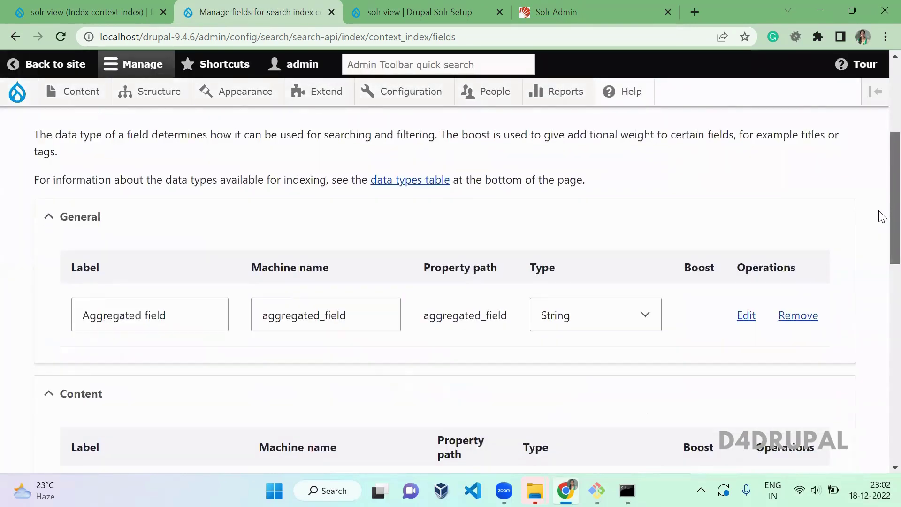
Change the Aggregated field's type to Fulltext and save the index field changes
click(622, 294)
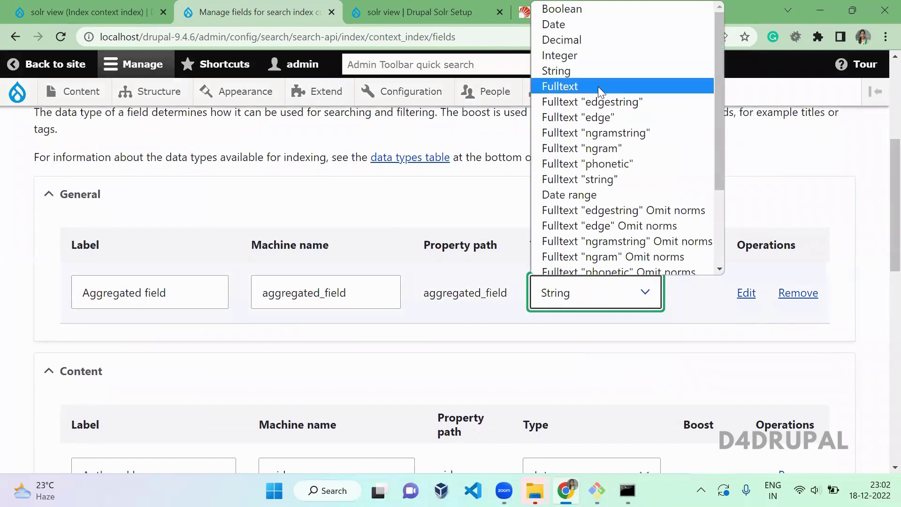
click(560, 86)
click(80, 194)
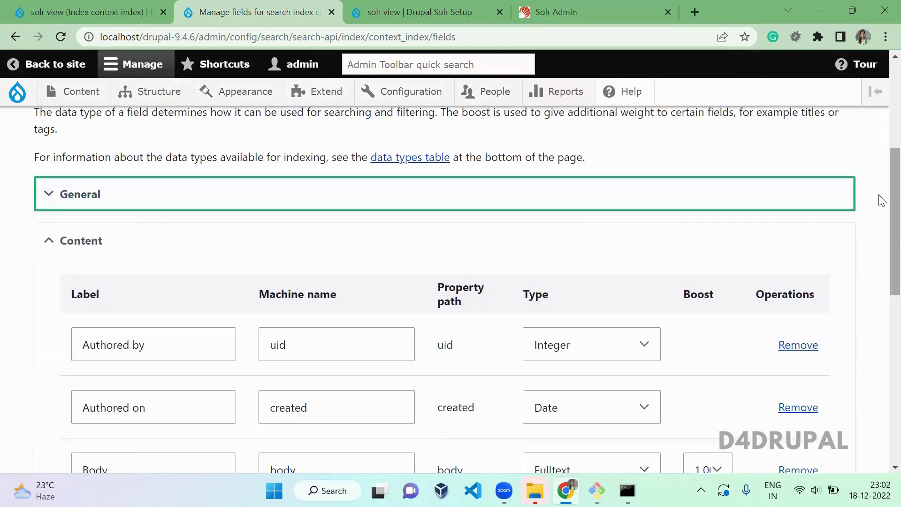
drag(894, 211, 894, 423)
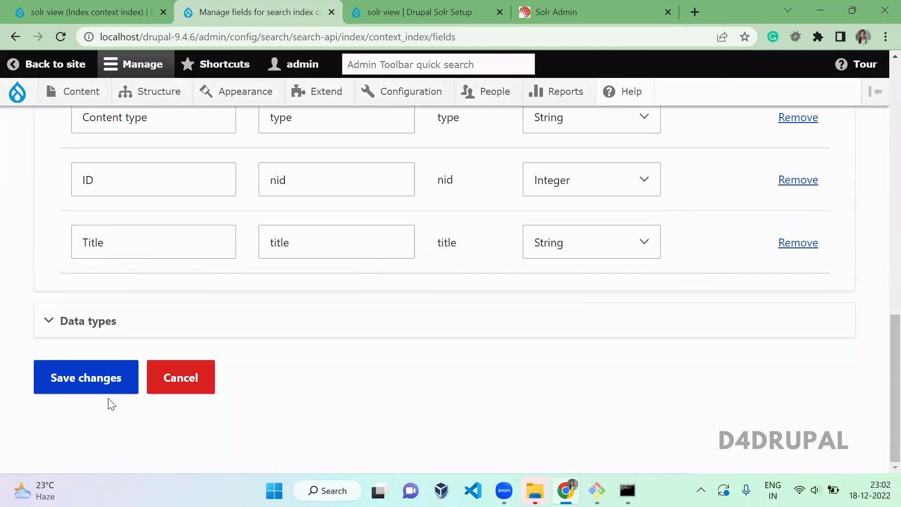
click(86, 377)
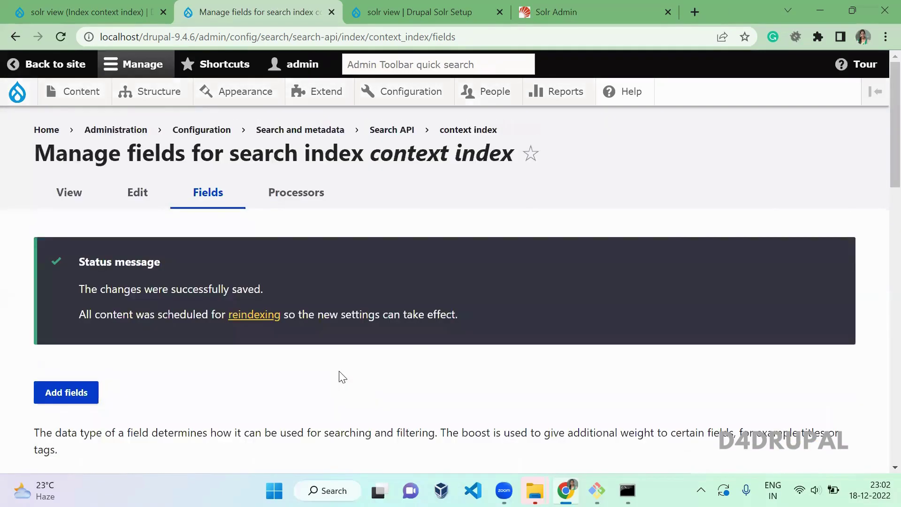
drag(894, 142, 894, 219)
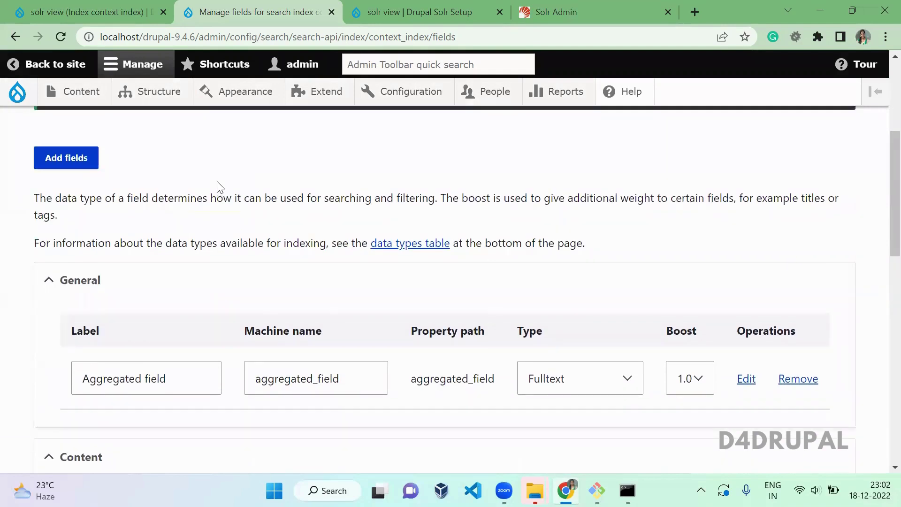
scroll(218, 187, up, 4)
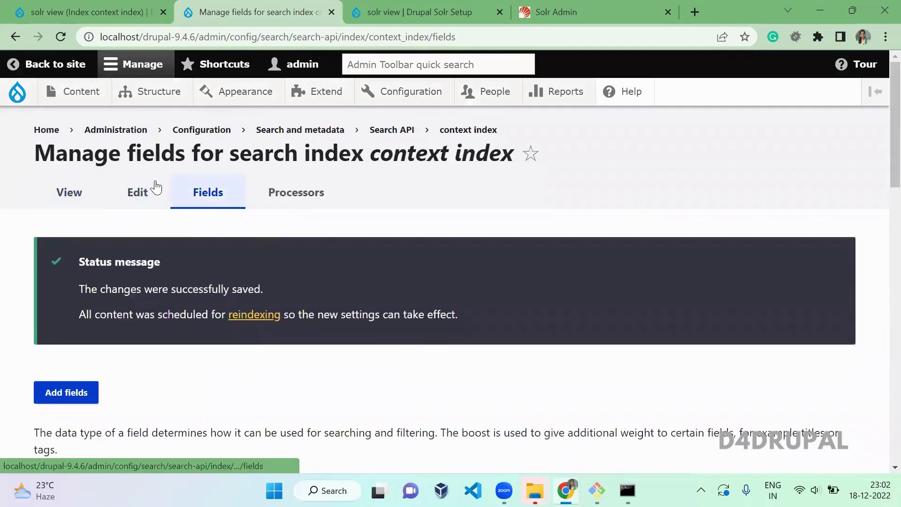
Index the remaining context index items so 2 of 2 are indexed
click(69, 192)
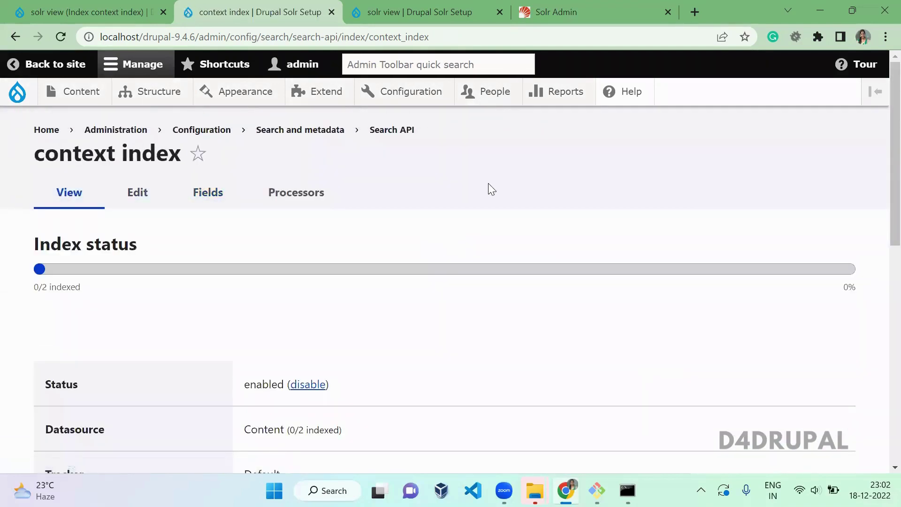
scroll(874, 310, down, 8)
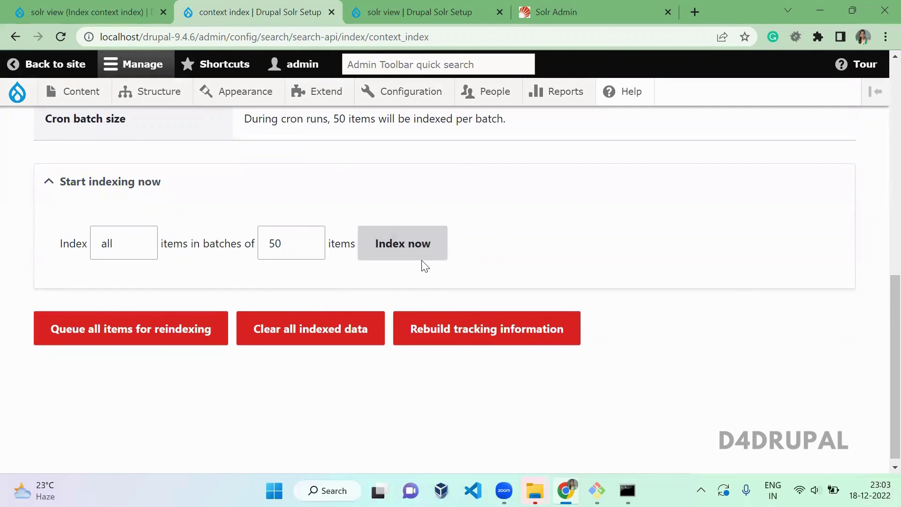
click(405, 243)
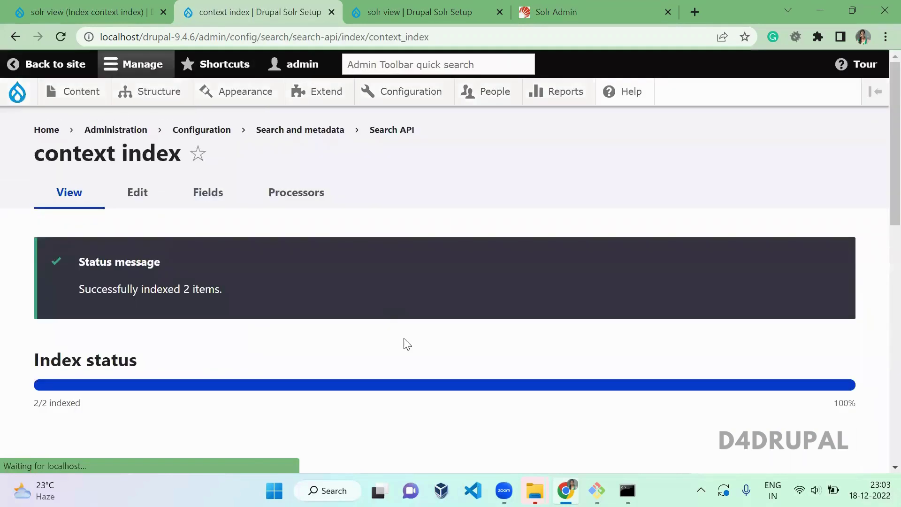
Search the filter list for 'full' and add the Fulltext search filter to the solr view
click(57, 6)
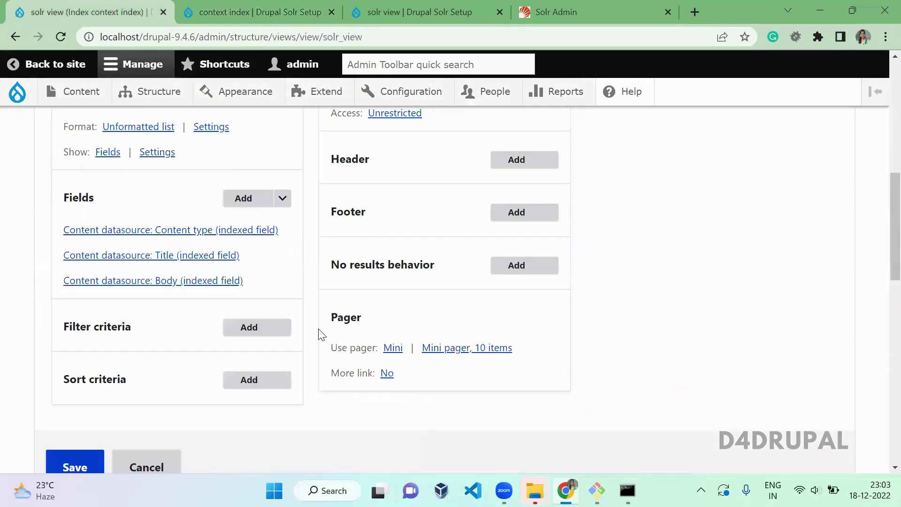
click(249, 327)
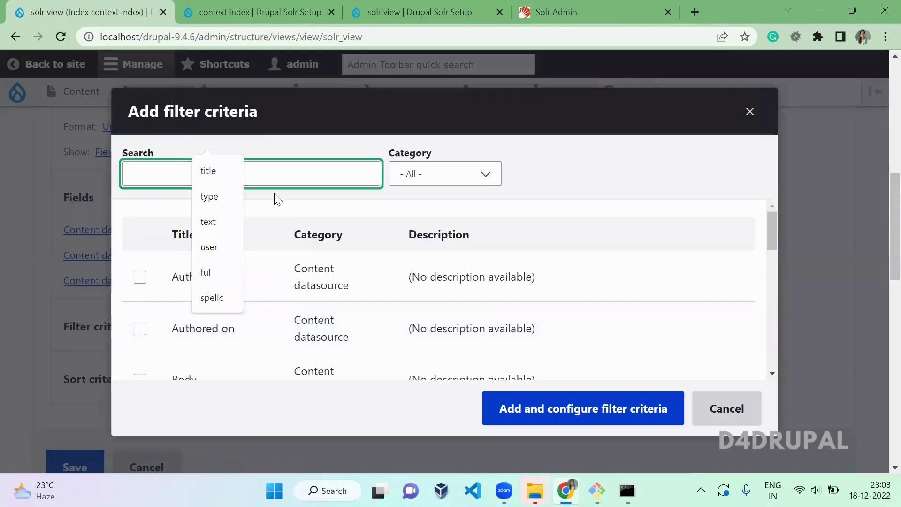
click(282, 169)
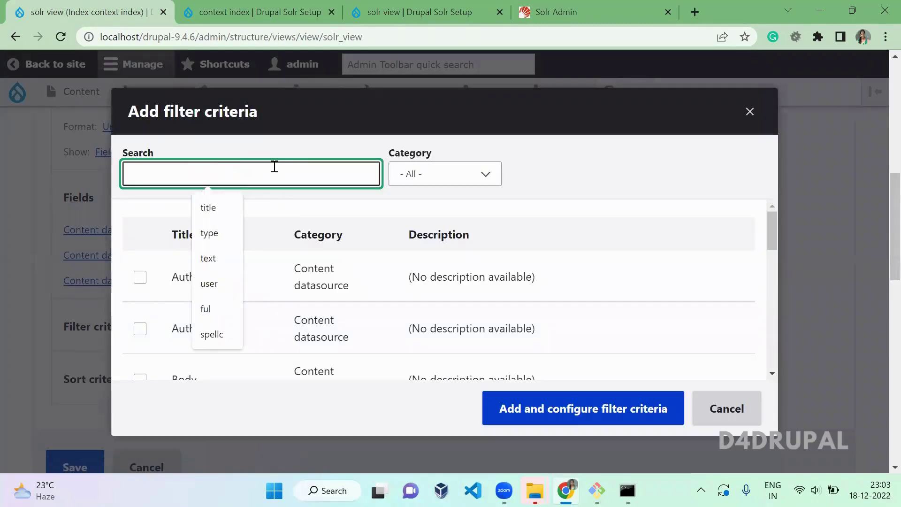
text(ag)
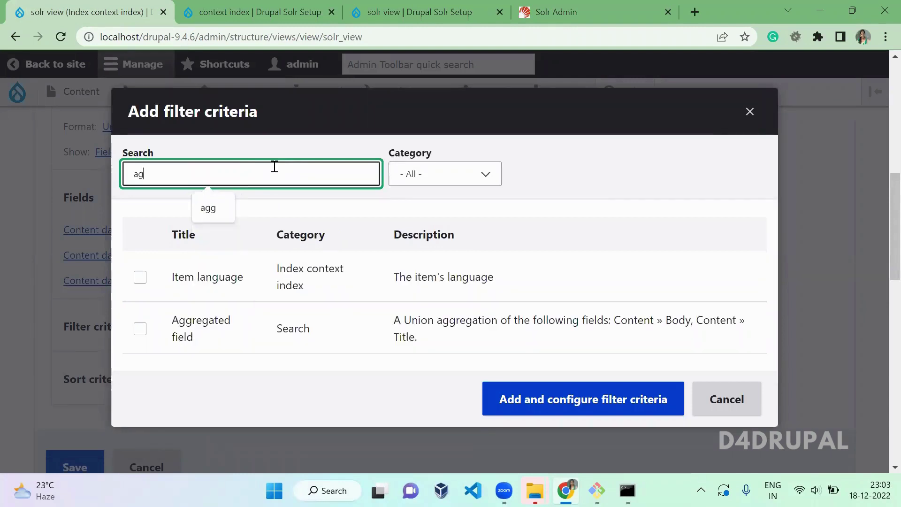
text(fu)
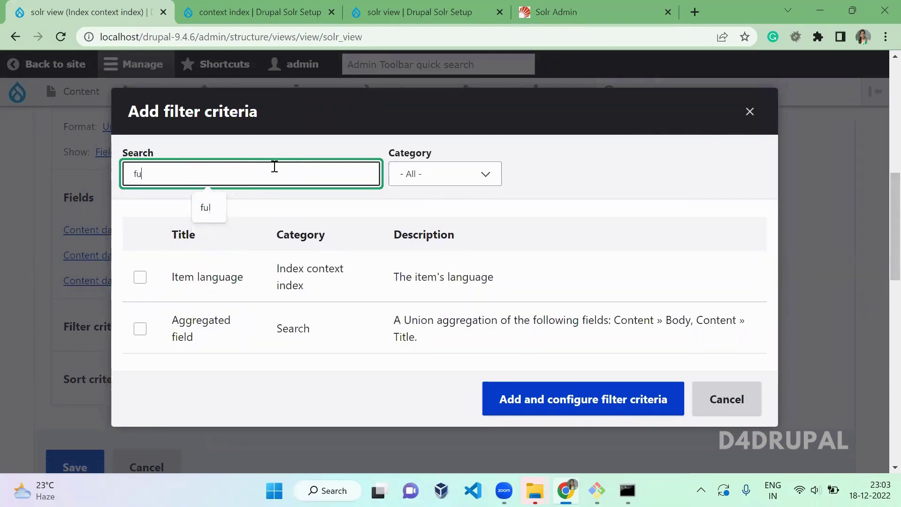
text(ll)
click(139, 276)
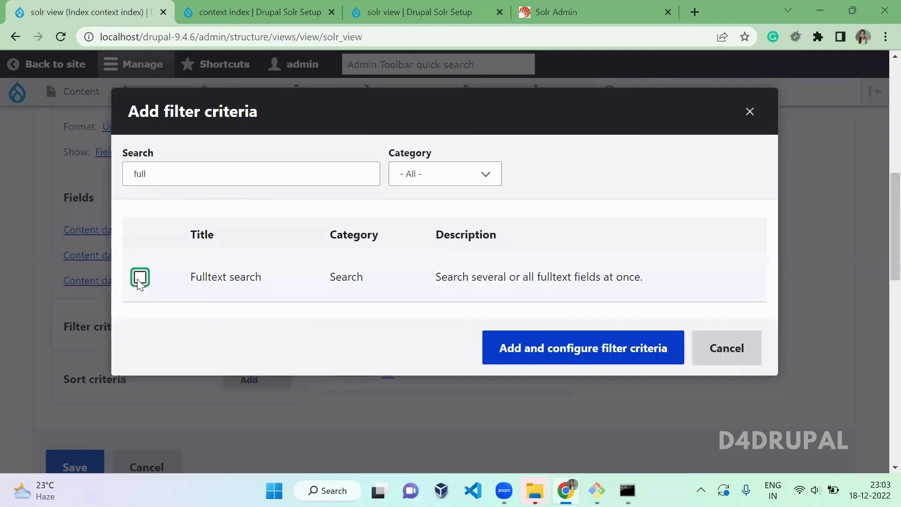
click(553, 374)
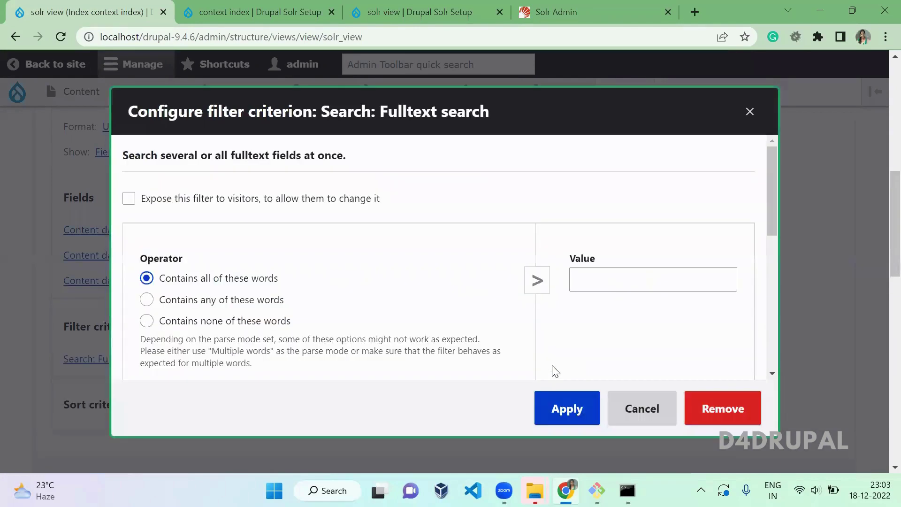
Expose the Fulltext filter and search Aggregated field, checking its label on the index
click(278, 199)
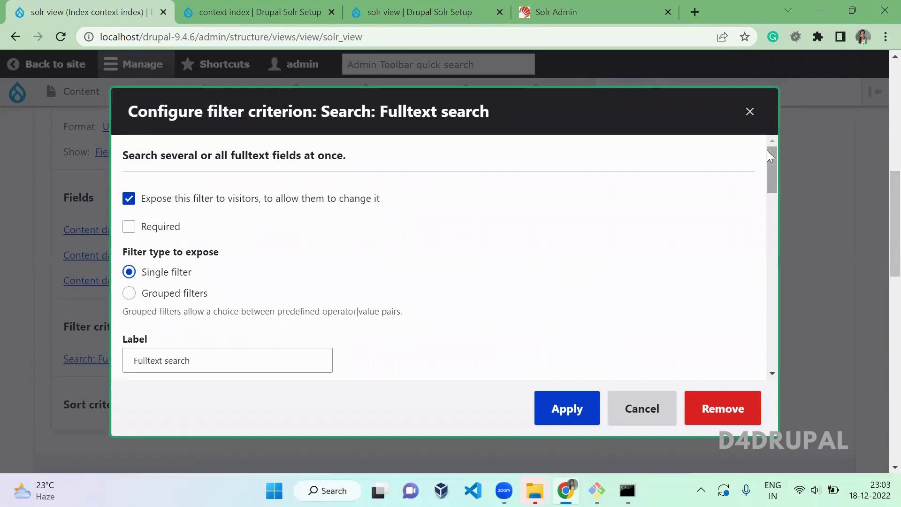
drag(770, 154, 807, 316)
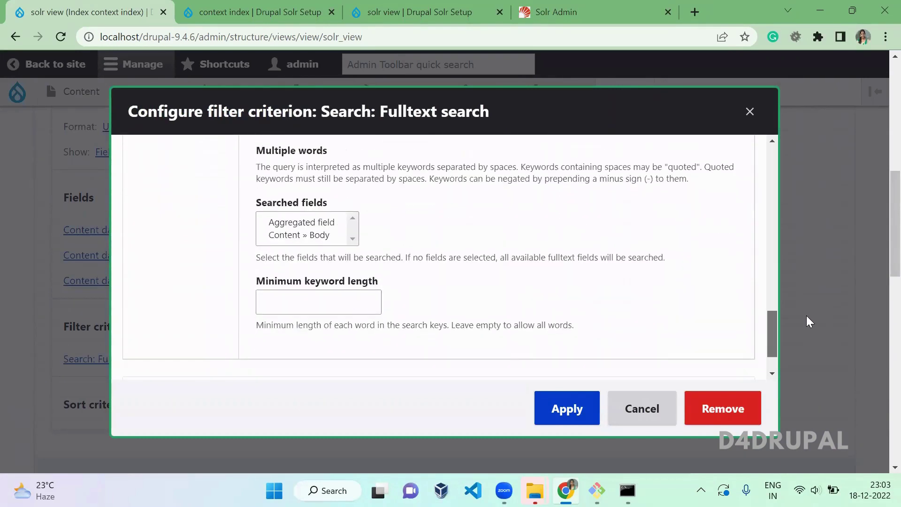
click(326, 224)
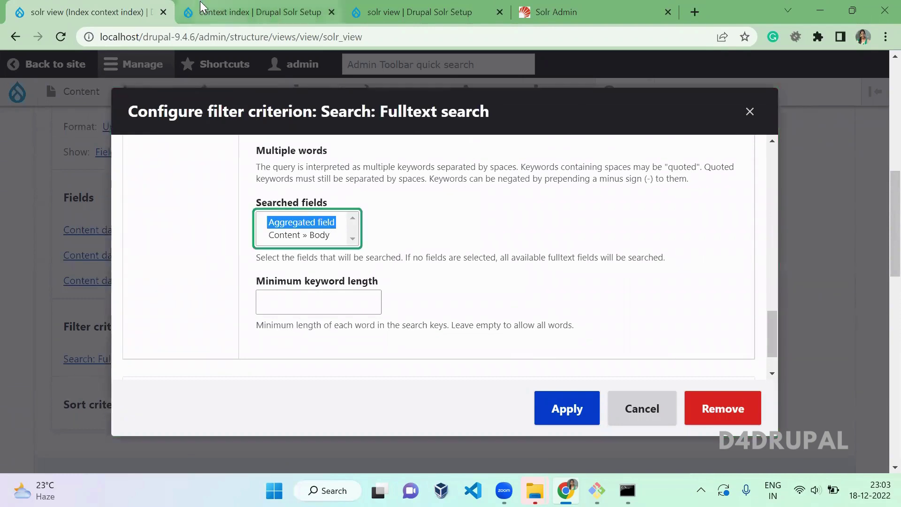
click(232, 12)
click(207, 195)
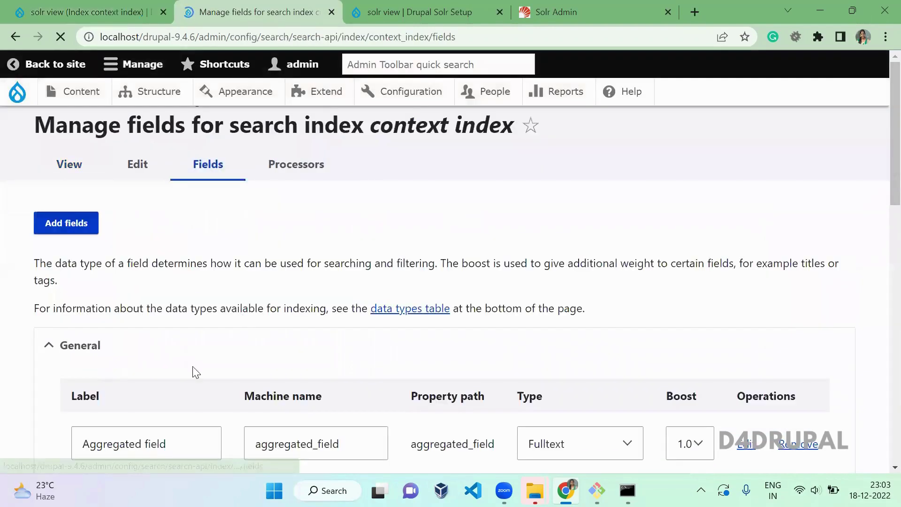
double_click(172, 465)
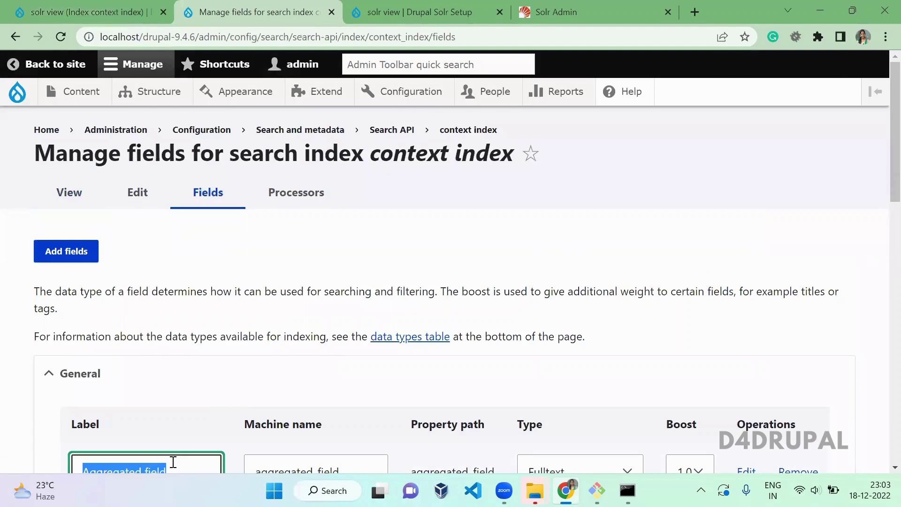
click(173, 466)
scroll(340, 308, down, 1)
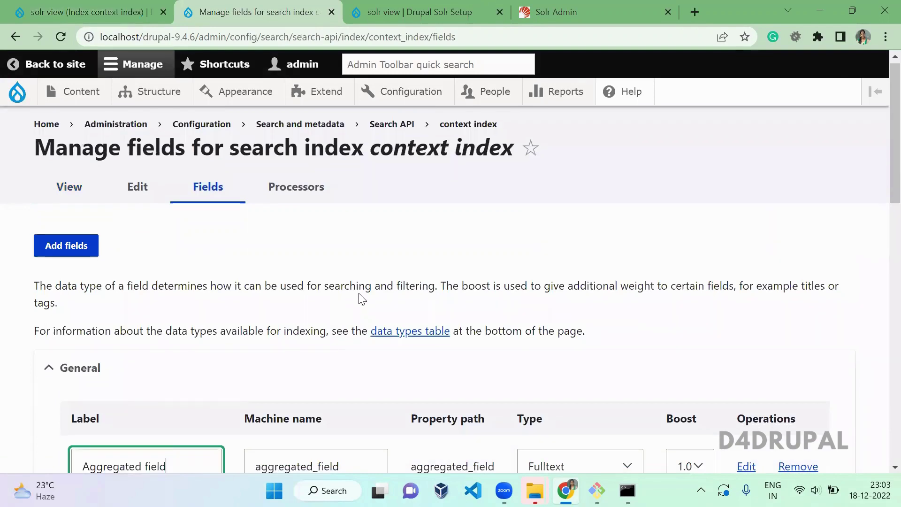
scroll(359, 293, down, 1)
scroll(359, 293, up, 1)
Apply the Aggregated field filter, save the view, and show the public solr view page
key(ctrl+shift+Tab)
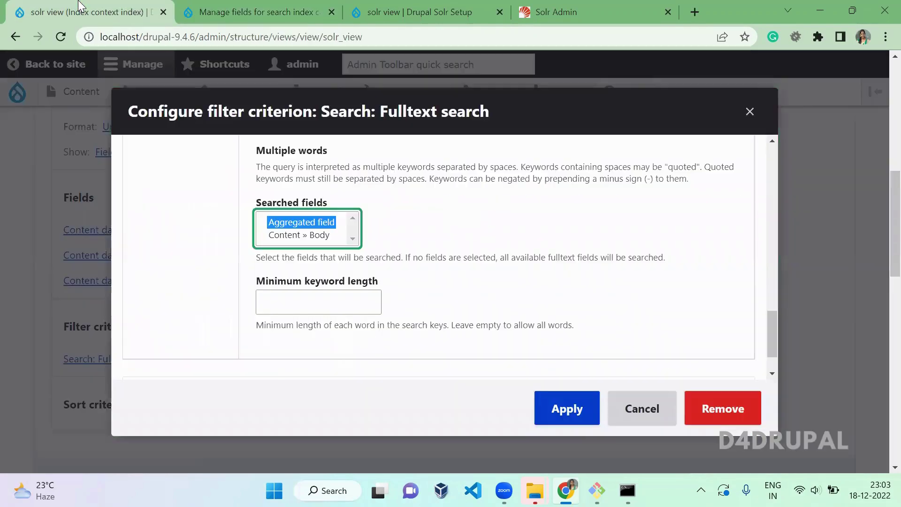
click(302, 222)
click(567, 408)
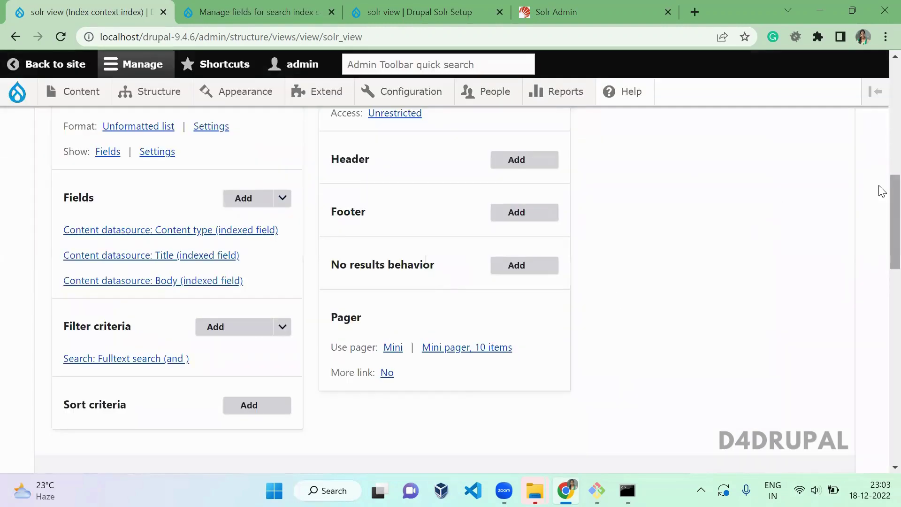
drag(895, 190, 894, 230)
click(74, 315)
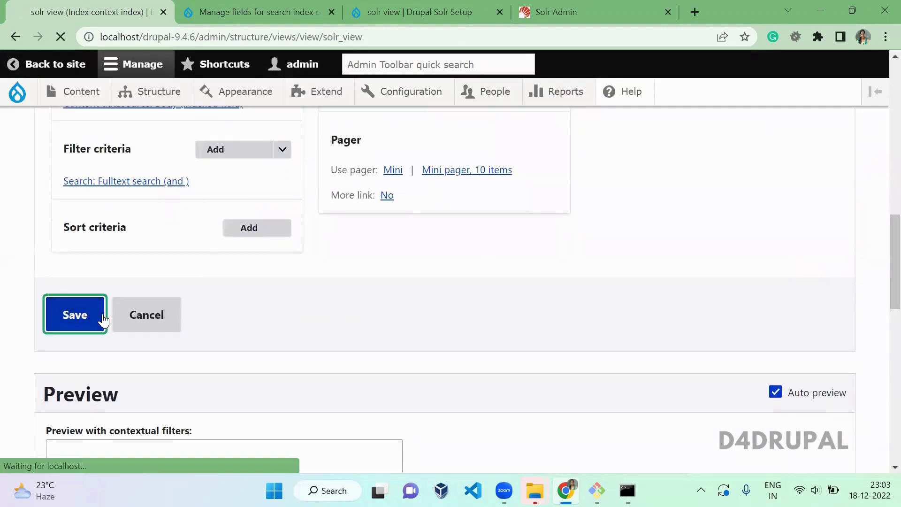
key(ctrl+Tab)
key(ctrl+Tab)
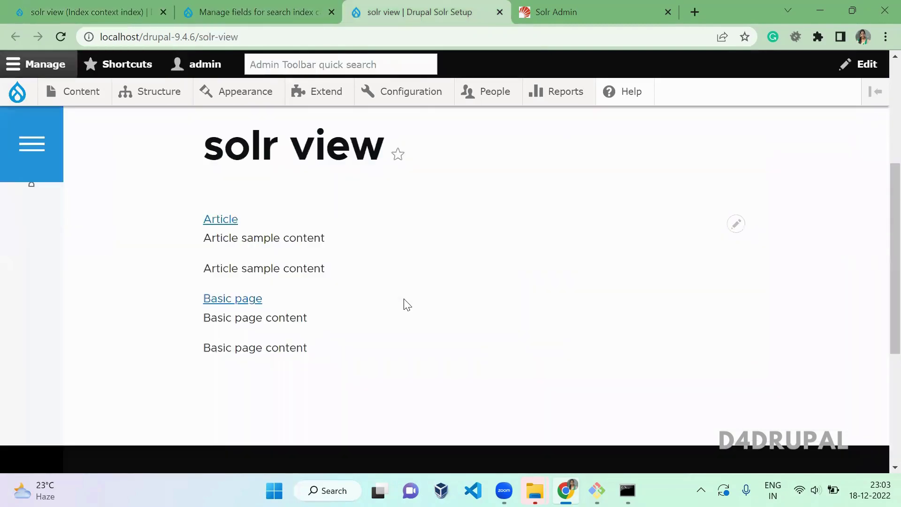
Reload the solr view and test Fulltext searches for 'article', 'basic' and 'sample'
key(F5)
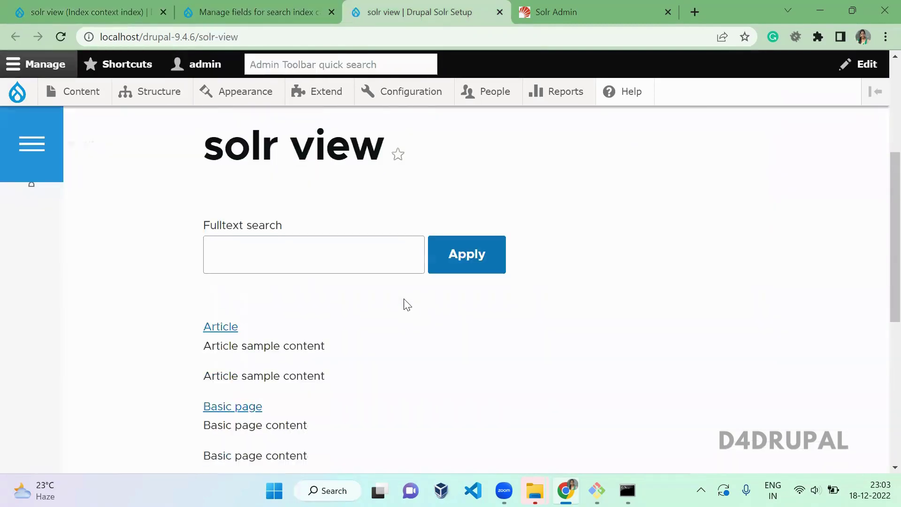
mouse_move(352, 317)
click(297, 250)
text(article)
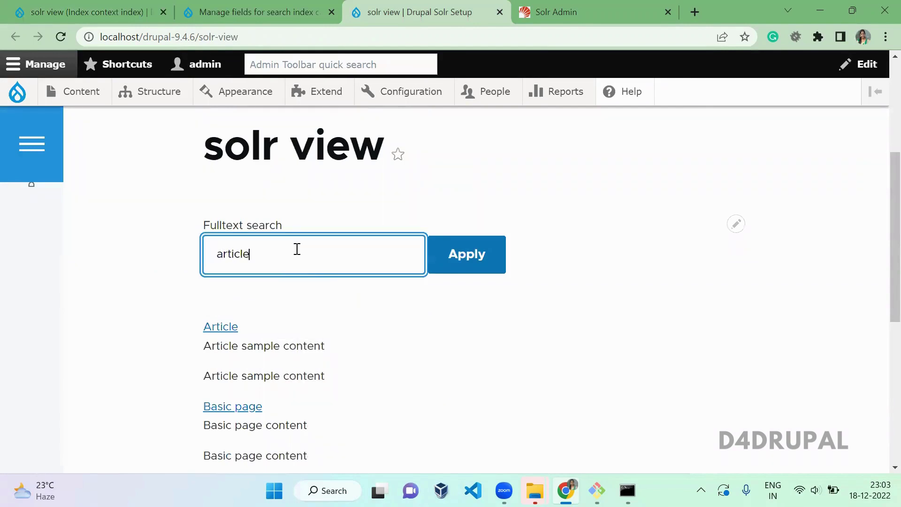
key(Return)
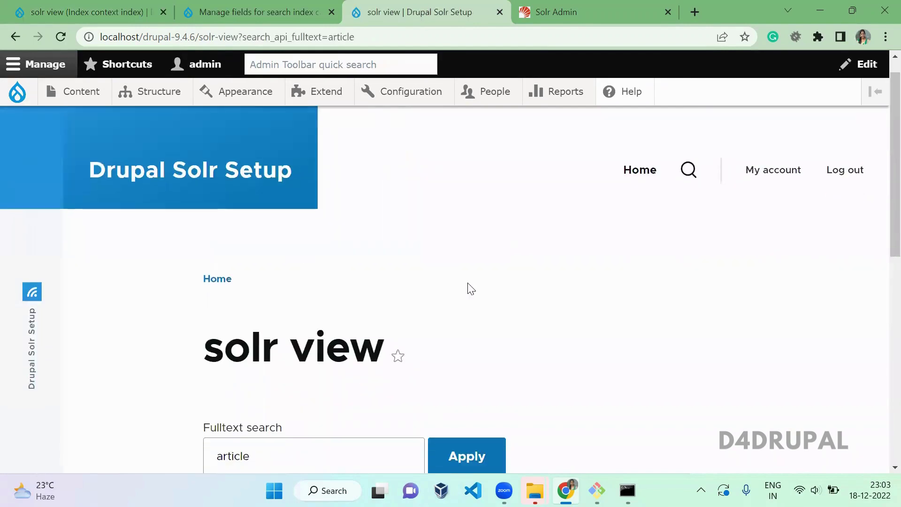
scroll(472, 288, down, 5)
scroll(471, 289, up, 1)
scroll(471, 290, up, 2)
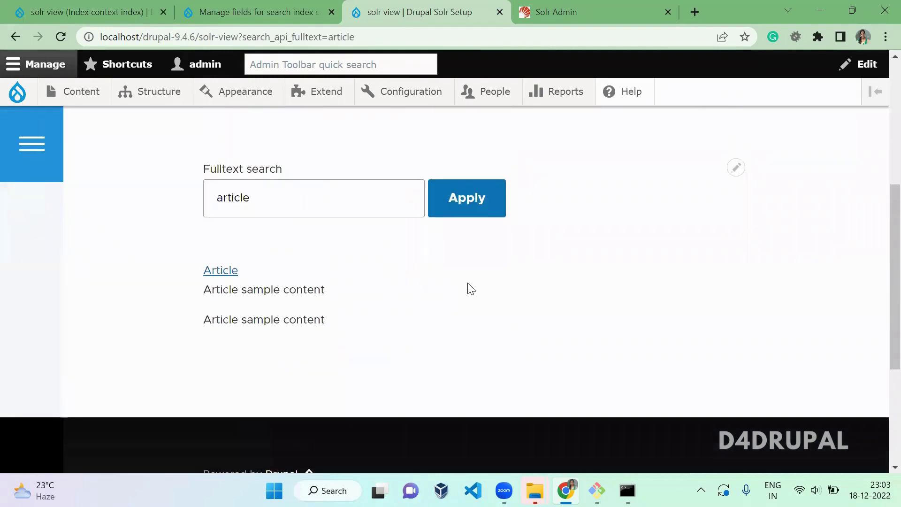
double_click(354, 202)
text(basic)
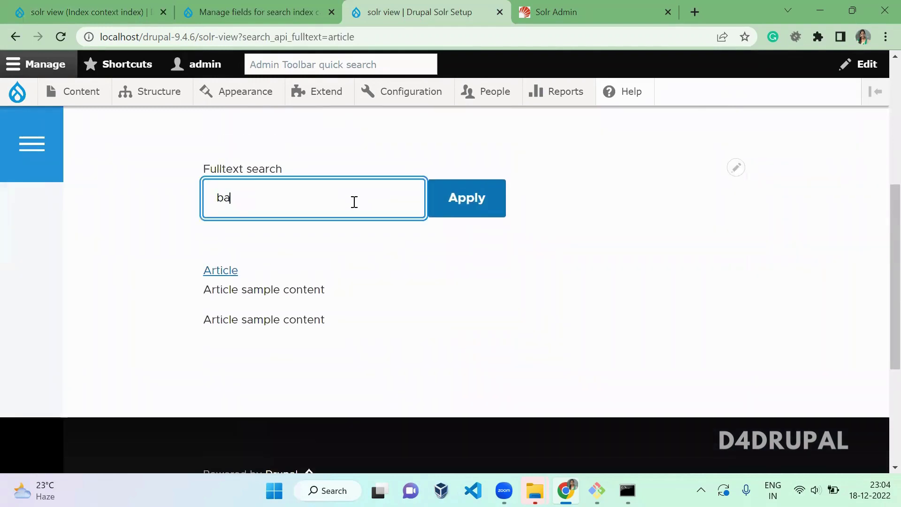
key(Return)
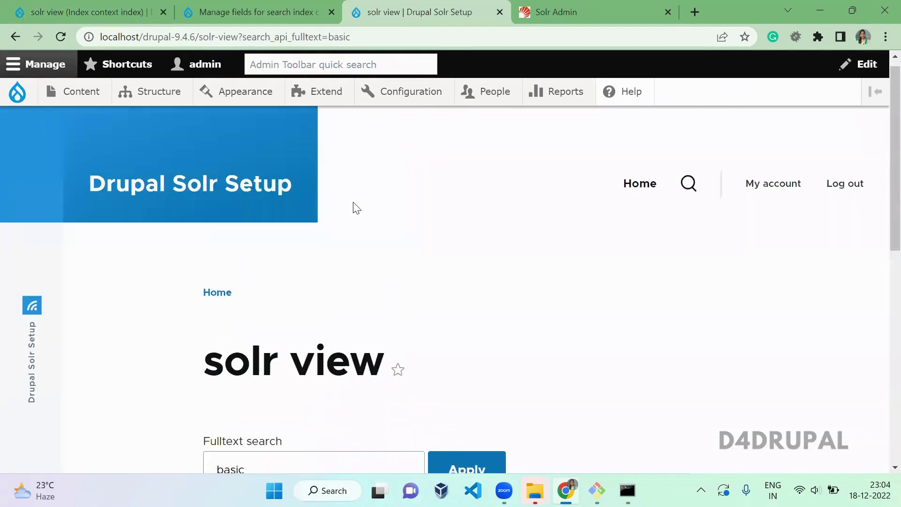
scroll(355, 207, down, 1)
scroll(356, 207, down, 5)
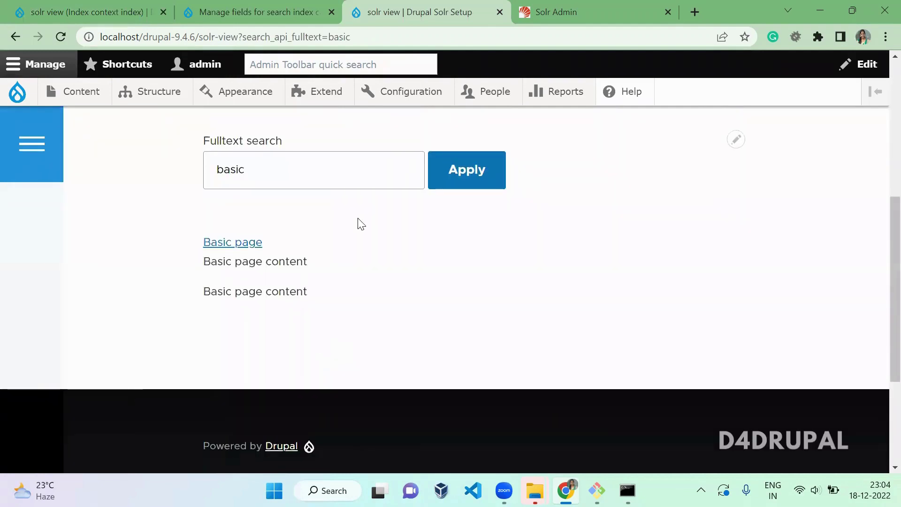
double_click(294, 169)
text(samp)
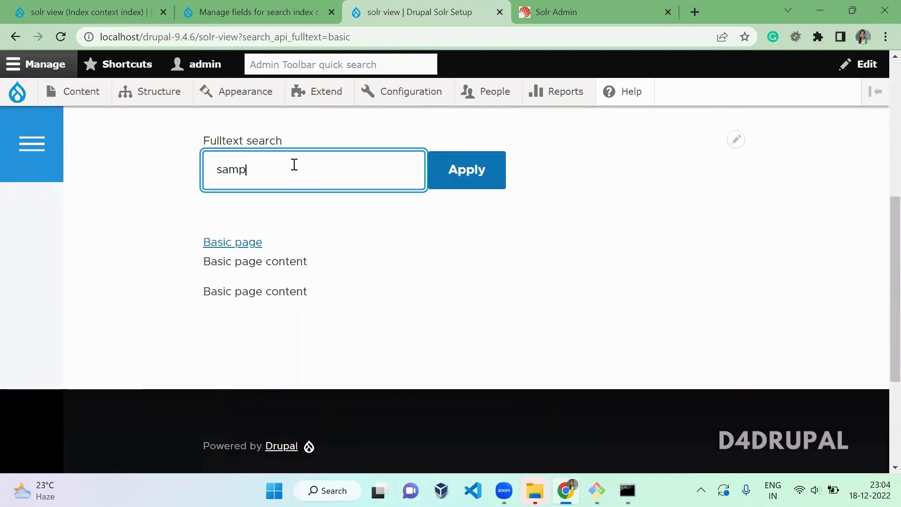
text(le)
key(Return)
scroll(293, 165, down, 1)
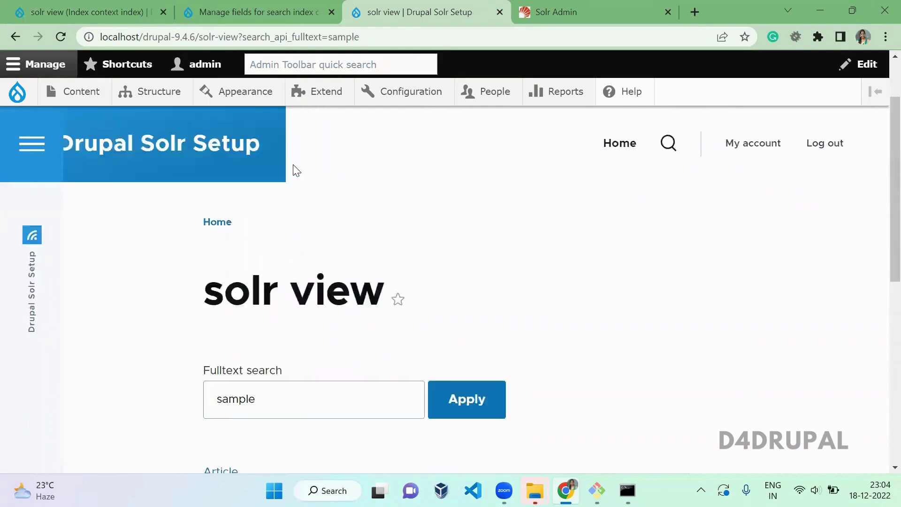
scroll(293, 164, down, 5)
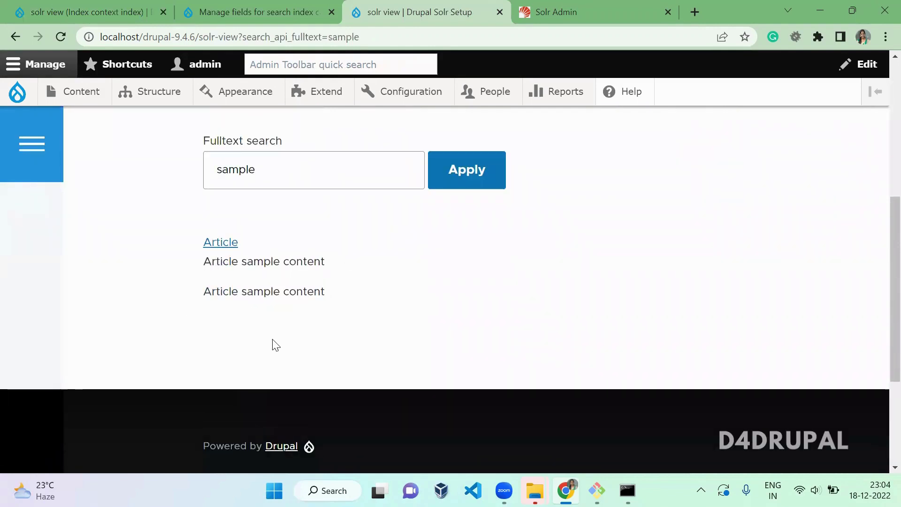